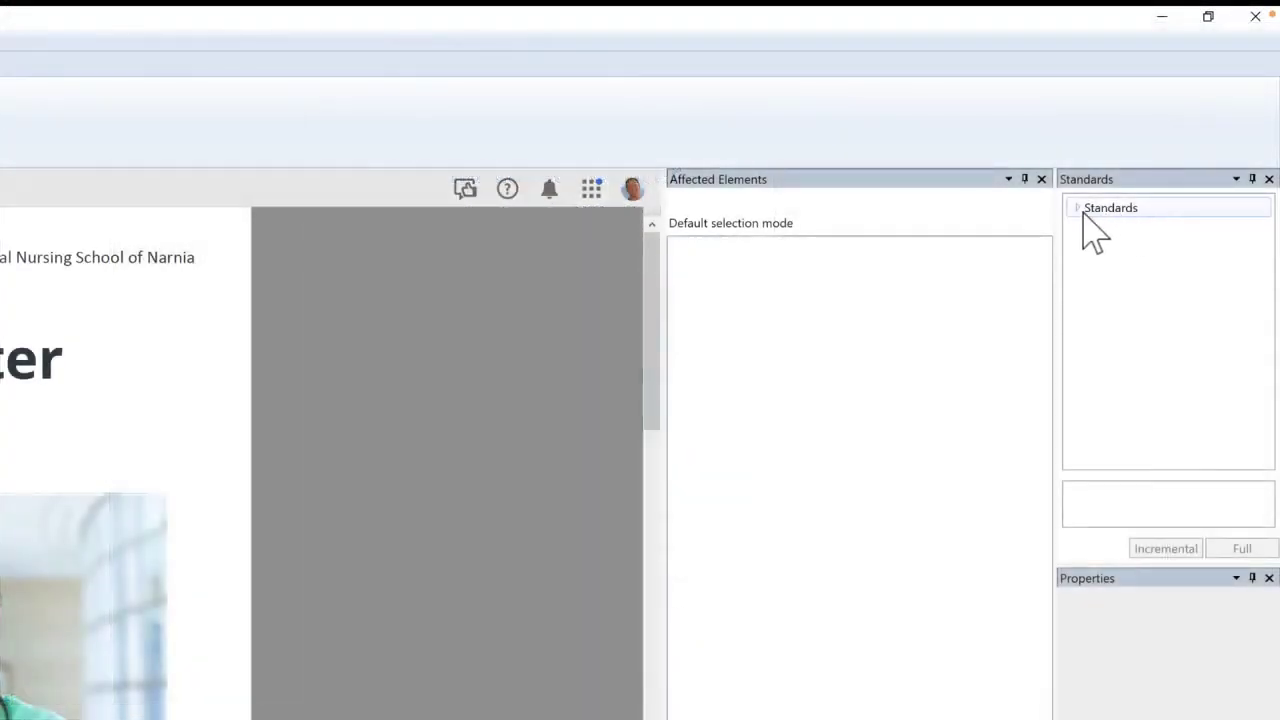
- Run a full check against PDF/UA 1.0 (ISO 14289-1) under Standards > Accessibility, producing 131 results
left_click(1078, 209)
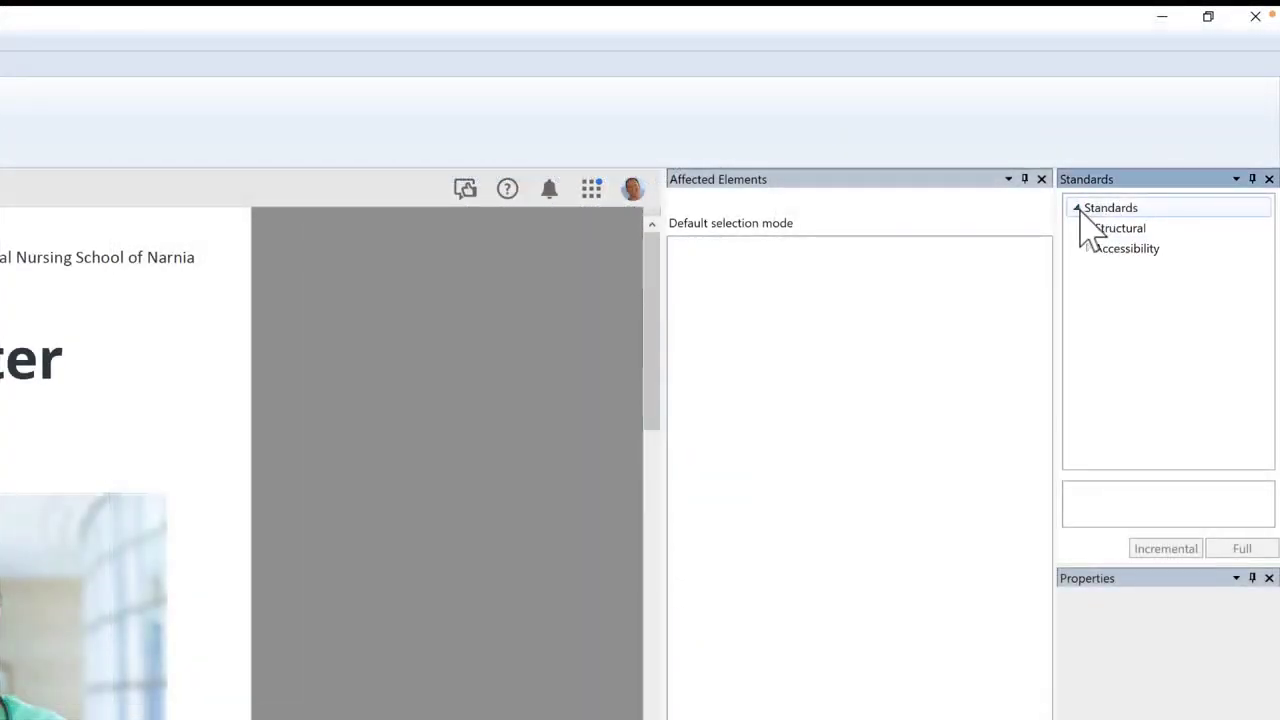
left_click(1088, 249)
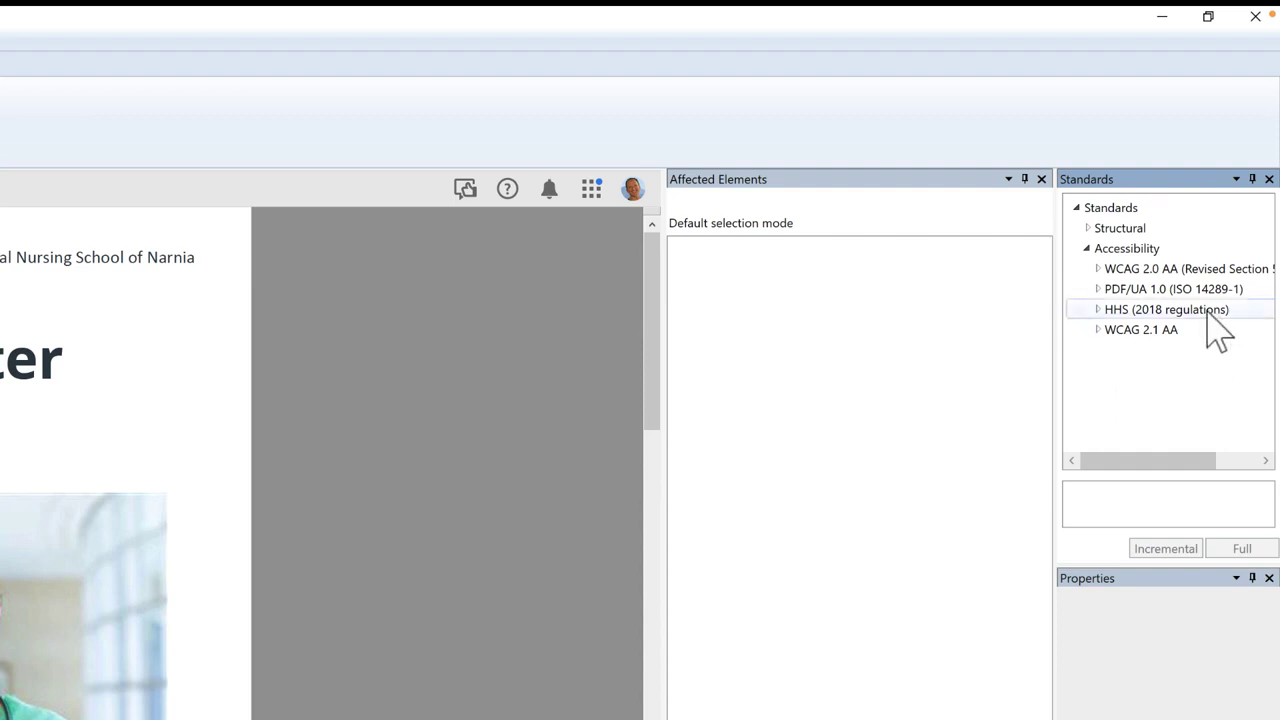
left_click(1136, 289)
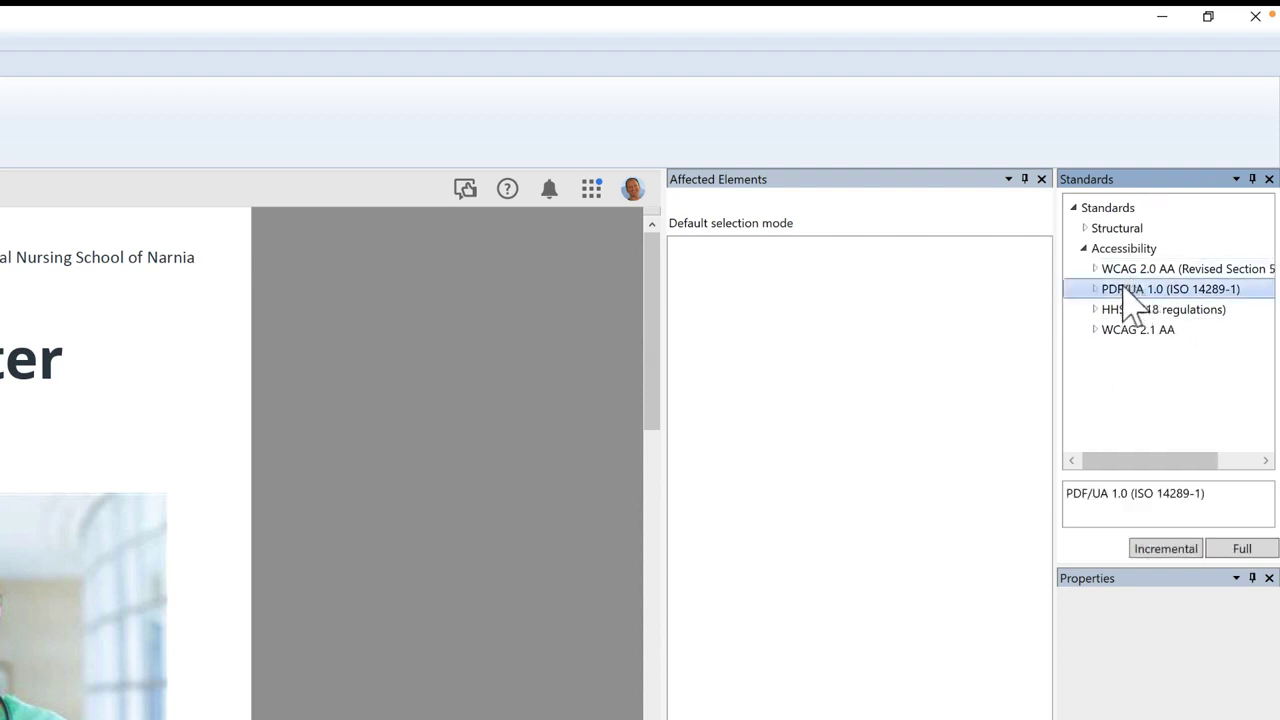
left_click(1241, 549)
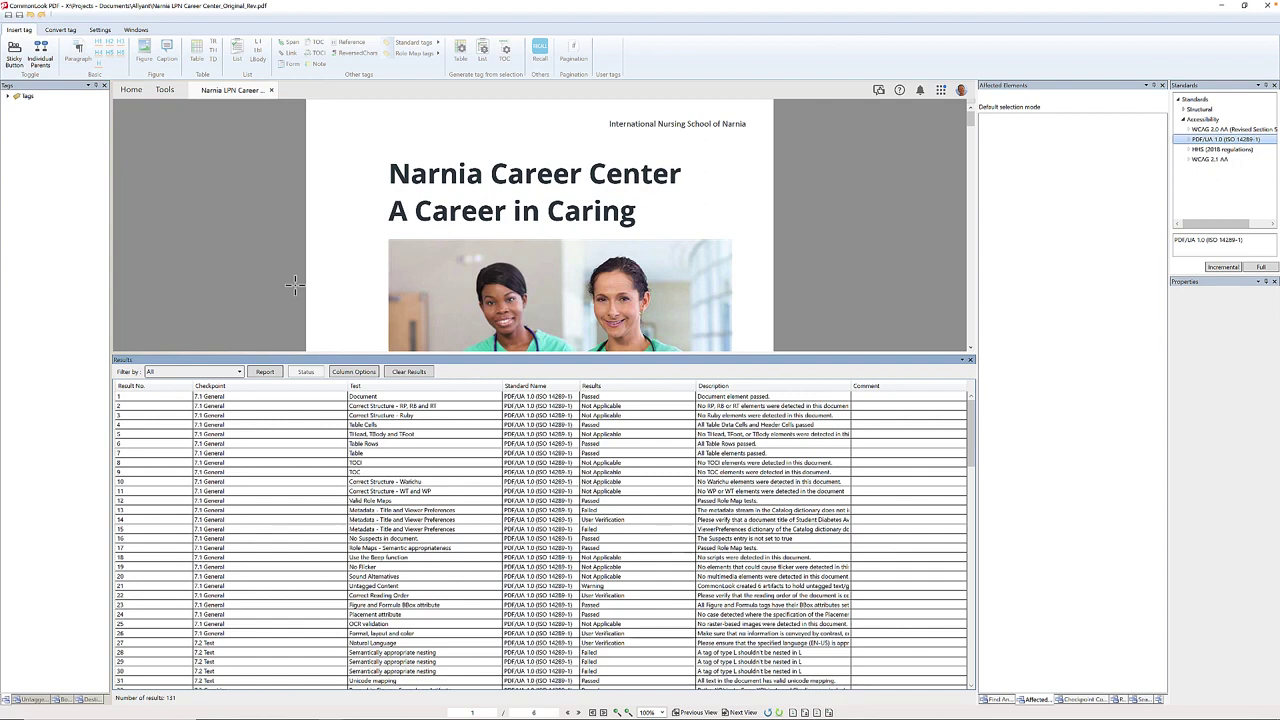
- Filter the results to Failed only and select the first Metadata failure
left_click(199, 379)
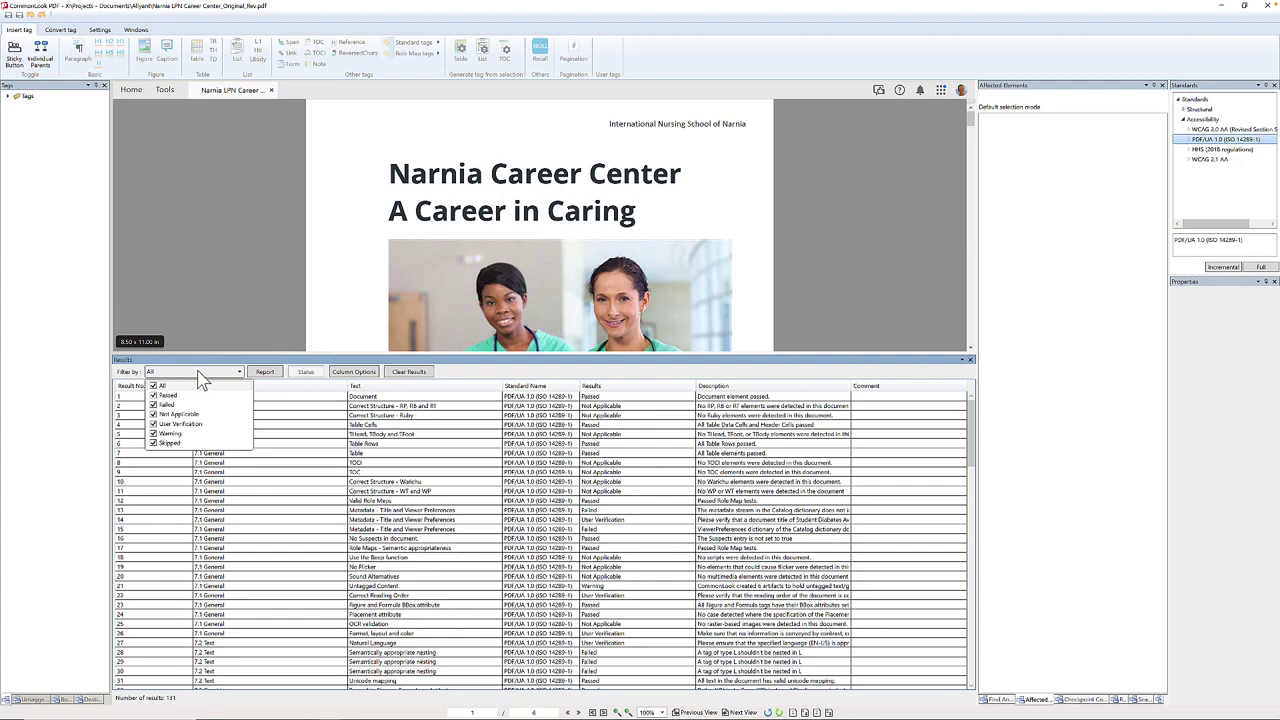
left_click(153, 386)
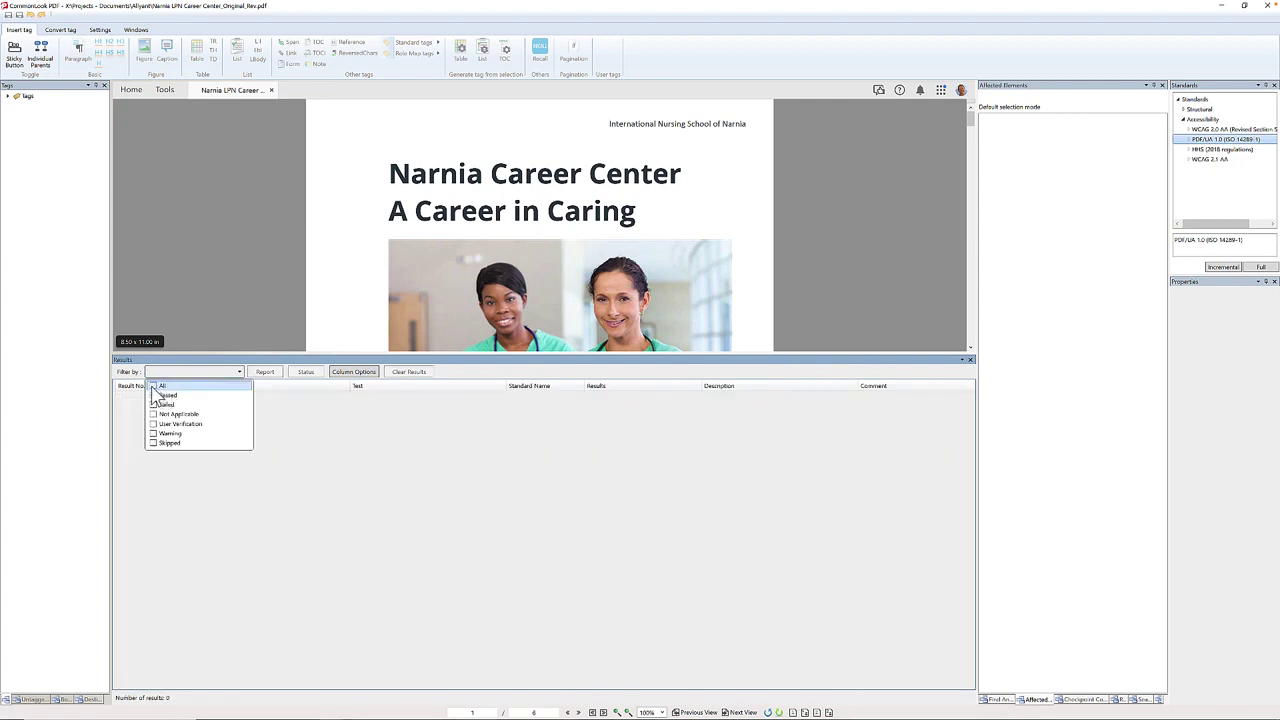
left_click(153, 404)
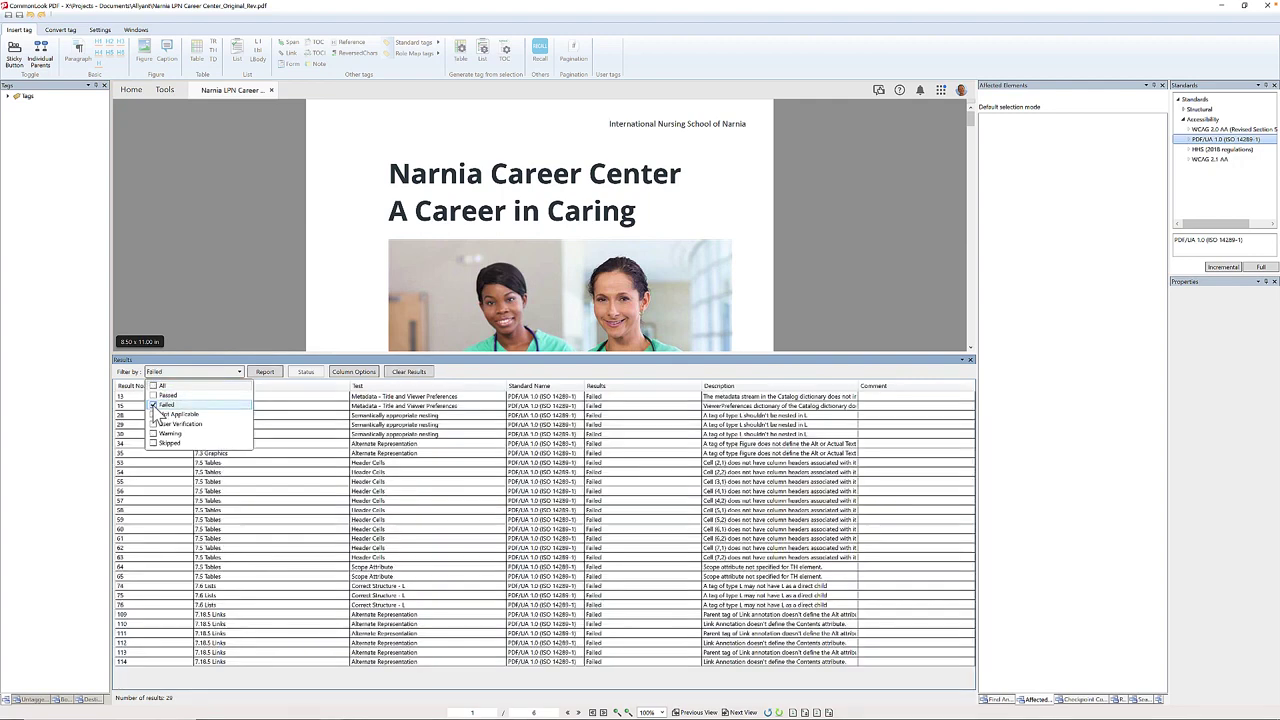
left_click(198, 375)
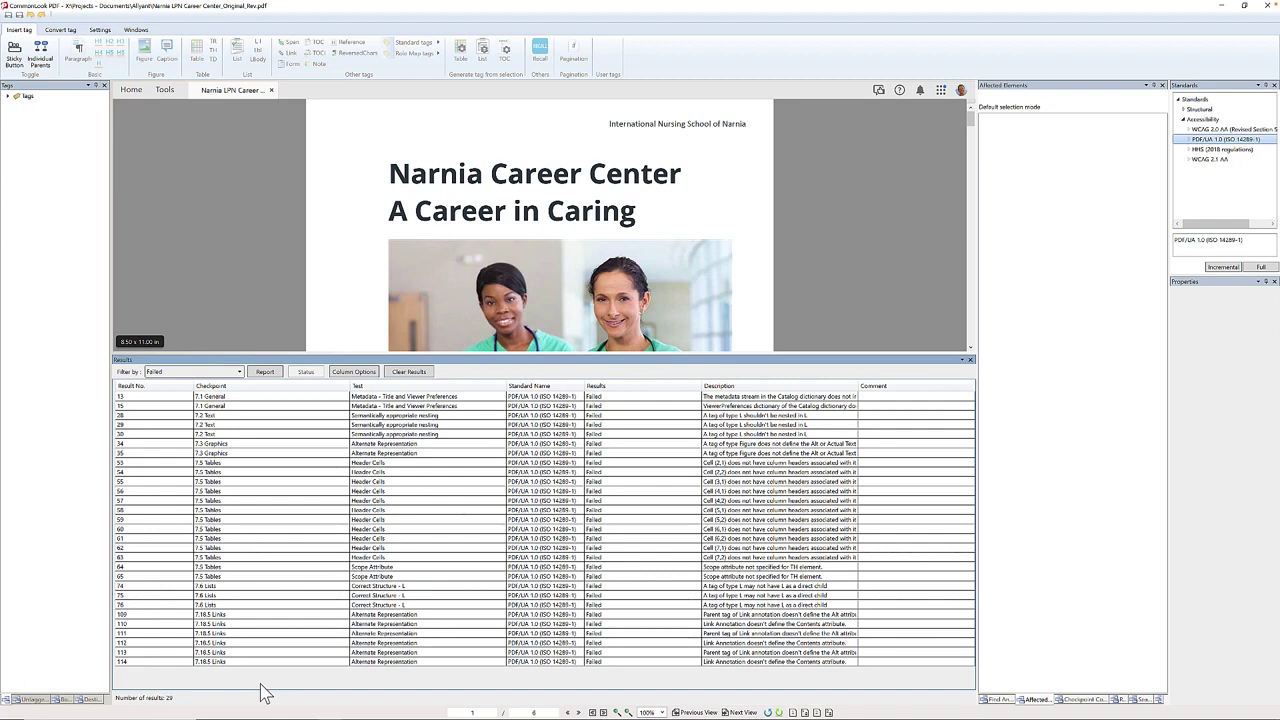
left_click(372, 398)
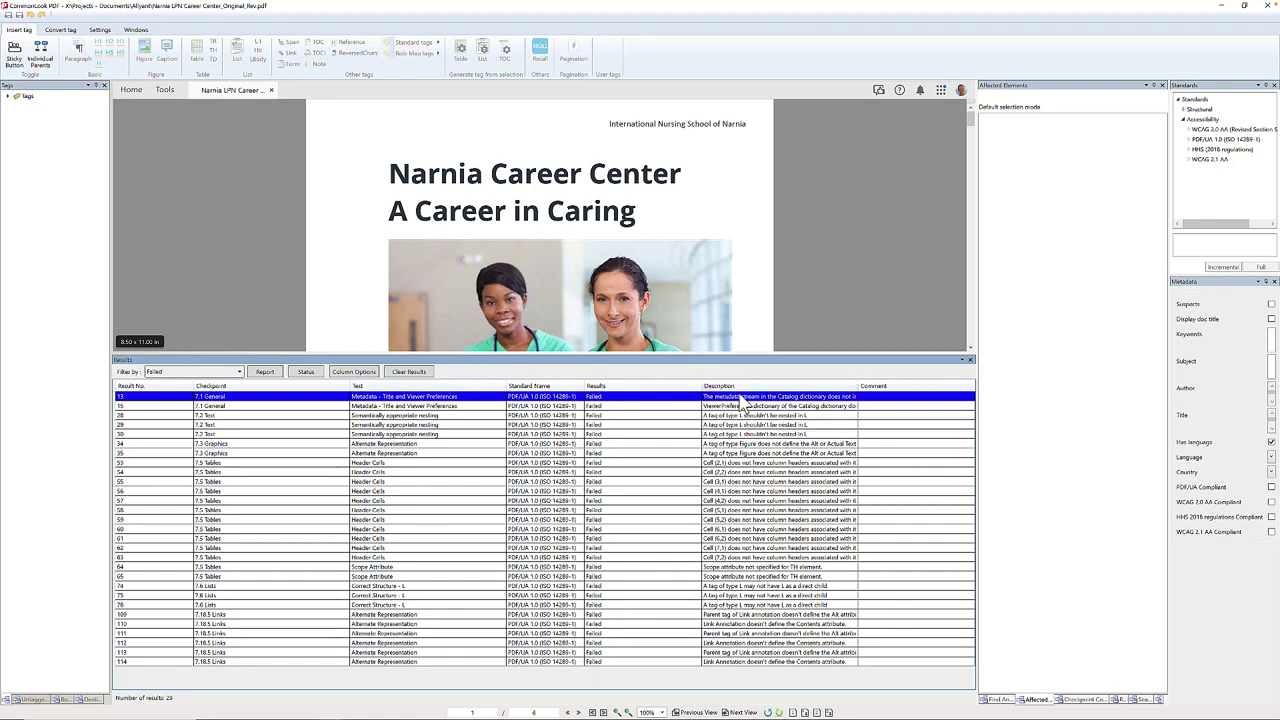
- Widen the Description column and fix the first metadata failure by setting the PDF/UA identifier
left_click_drag(858, 386, 960, 386)
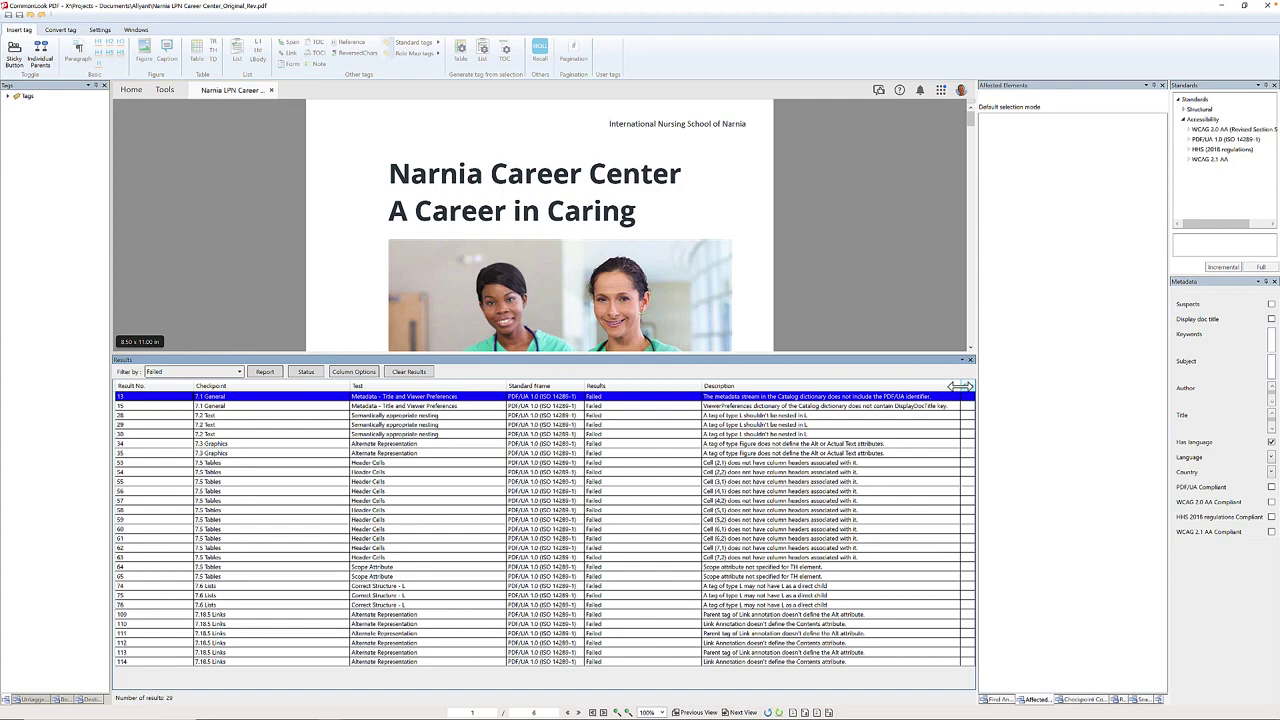
double_click(449, 397)
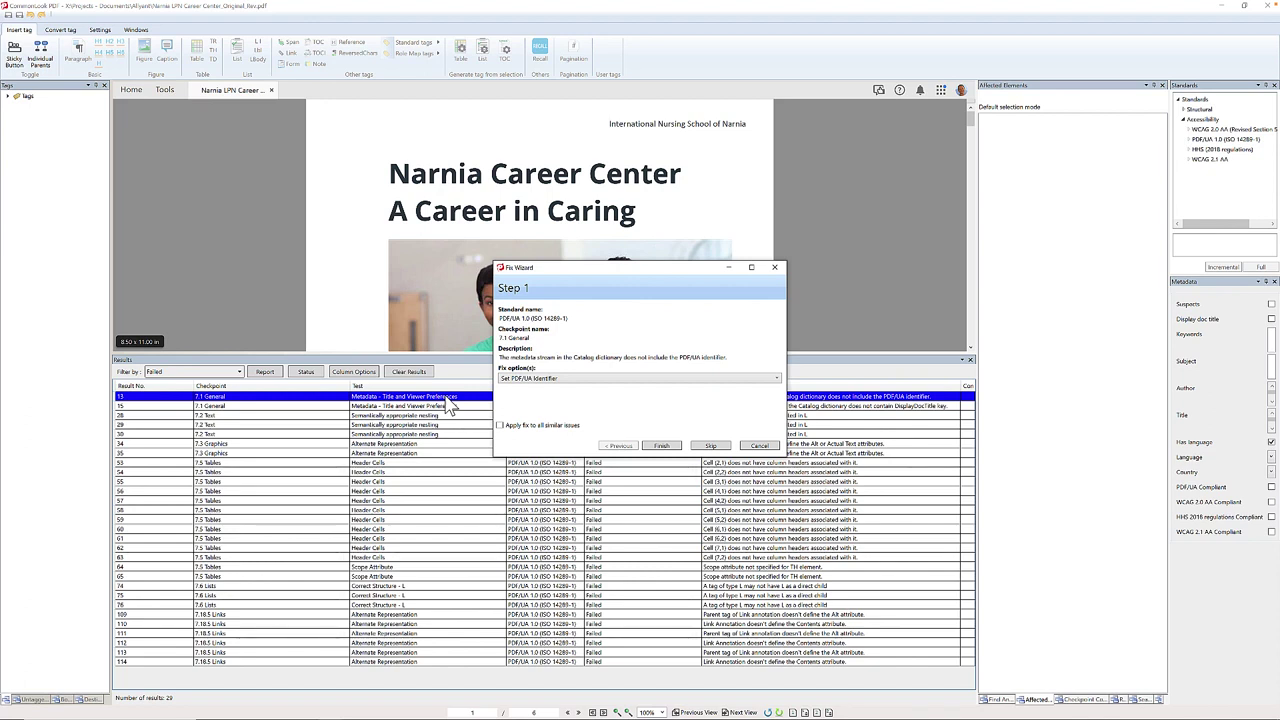
left_click(661, 445)
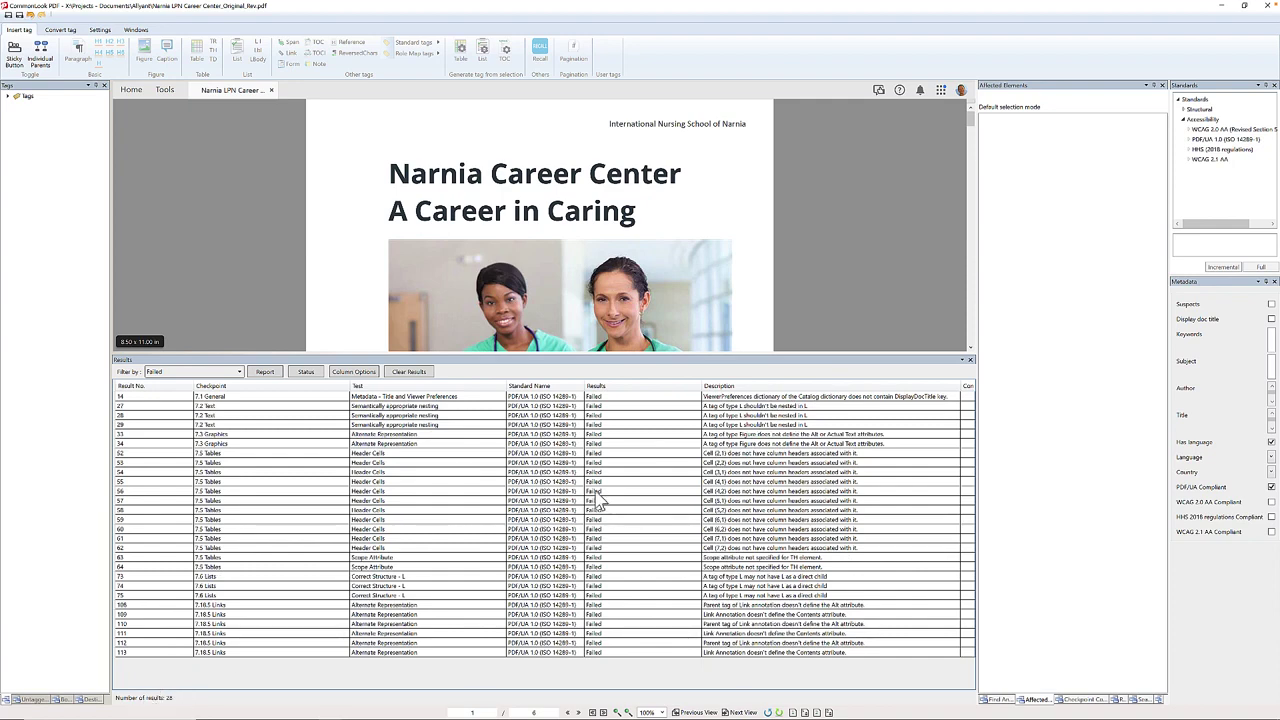
- Fix the remaining metadata failure by setting viewer preferences to display the document title
left_click(424, 398)
double_click(428, 403)
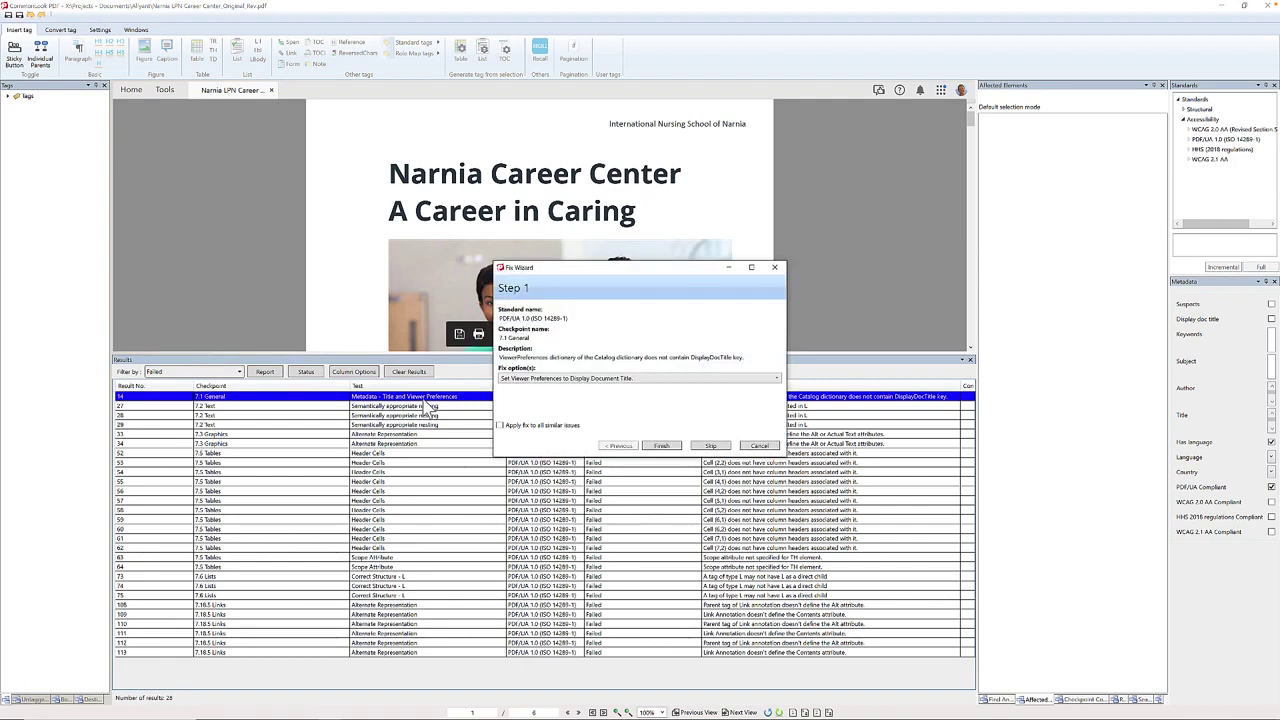
left_click(547, 380)
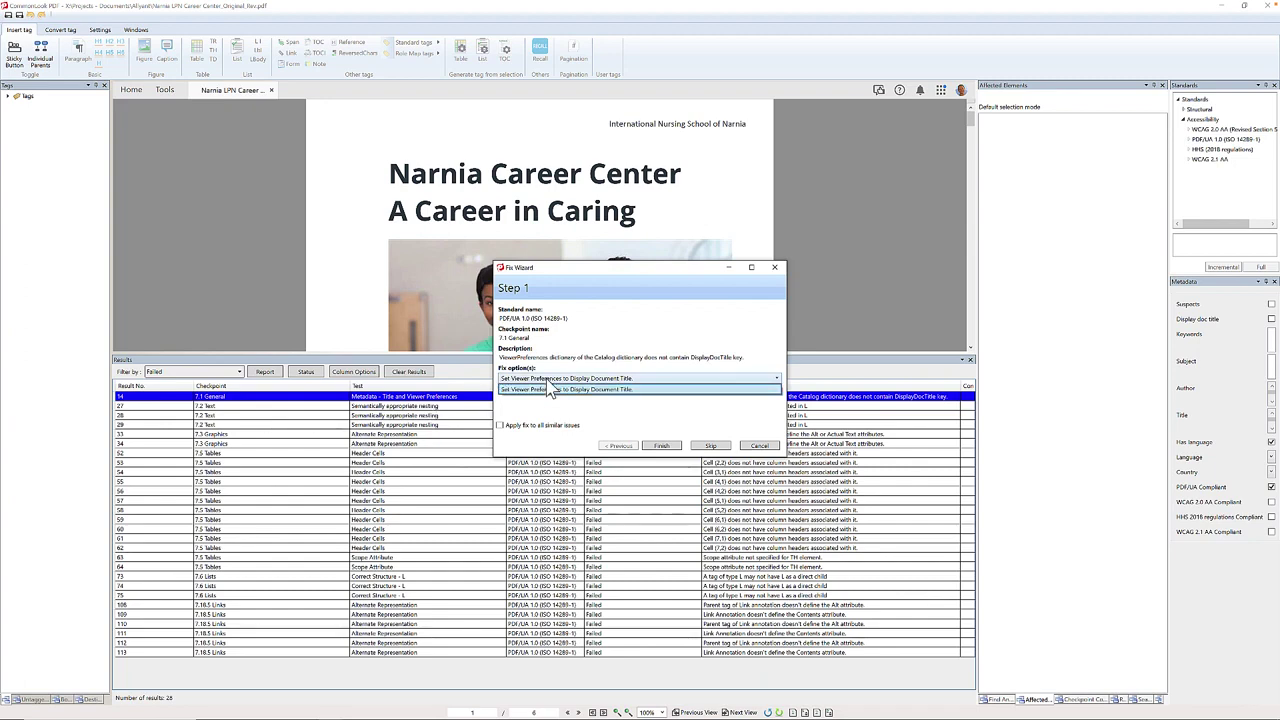
left_click(550, 389)
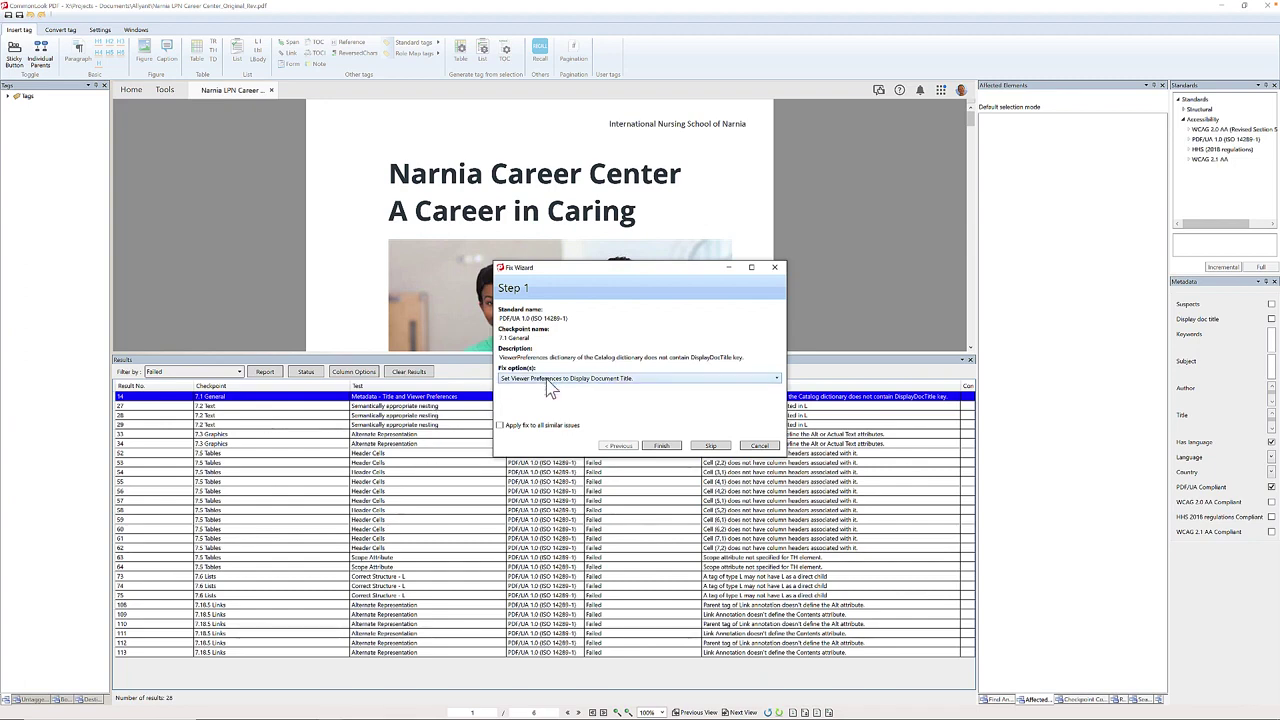
left_click(661, 445)
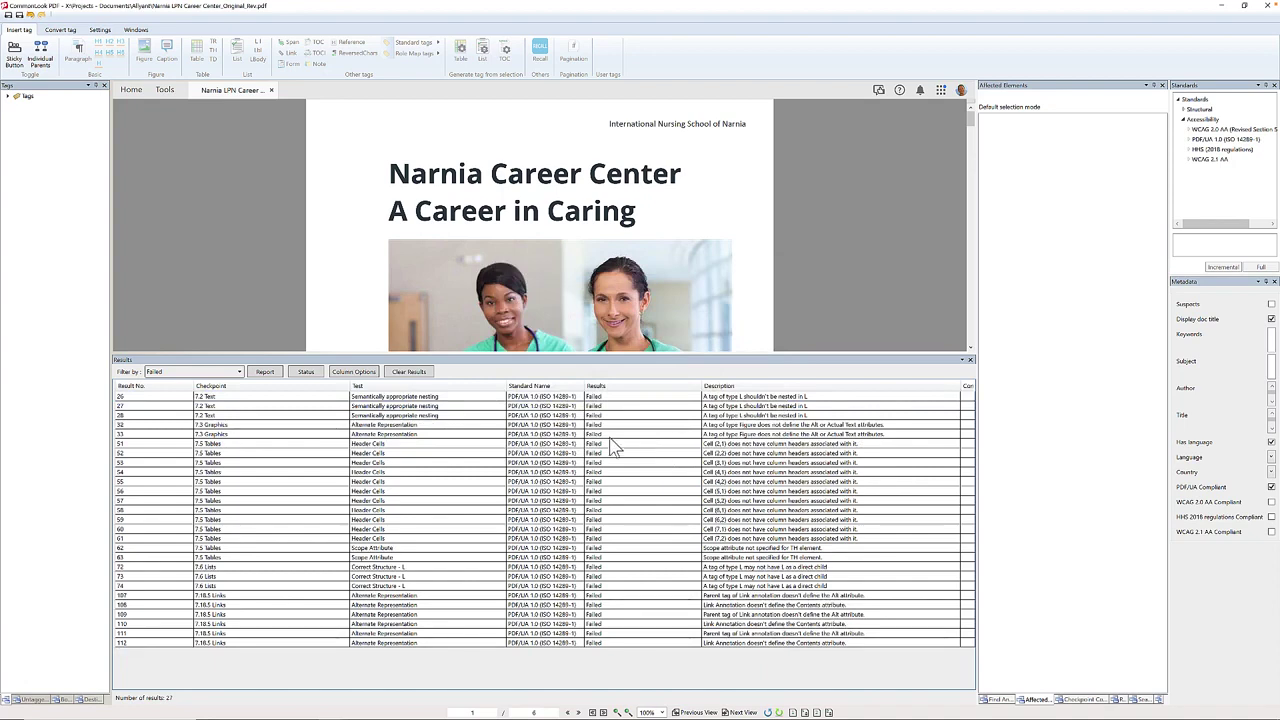
- Level up the wrongly nested list tags, applying the fix to all similar issues
left_click(443, 397)
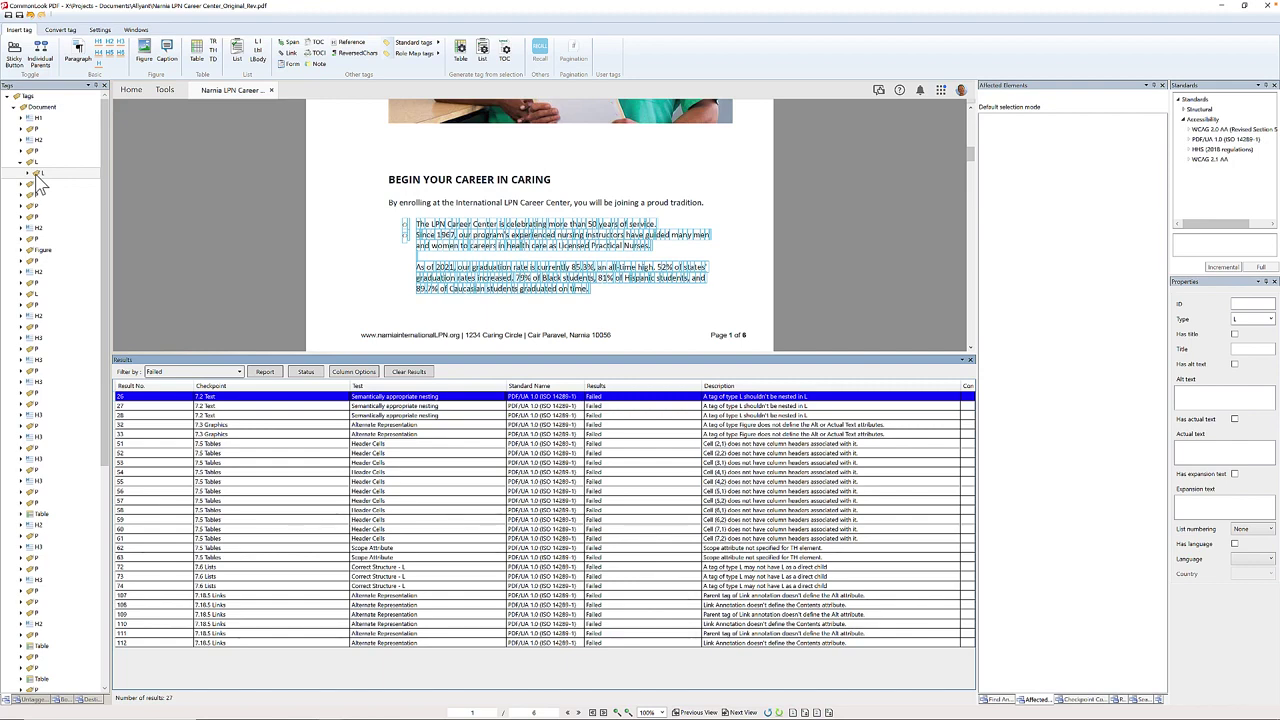
double_click(425, 400)
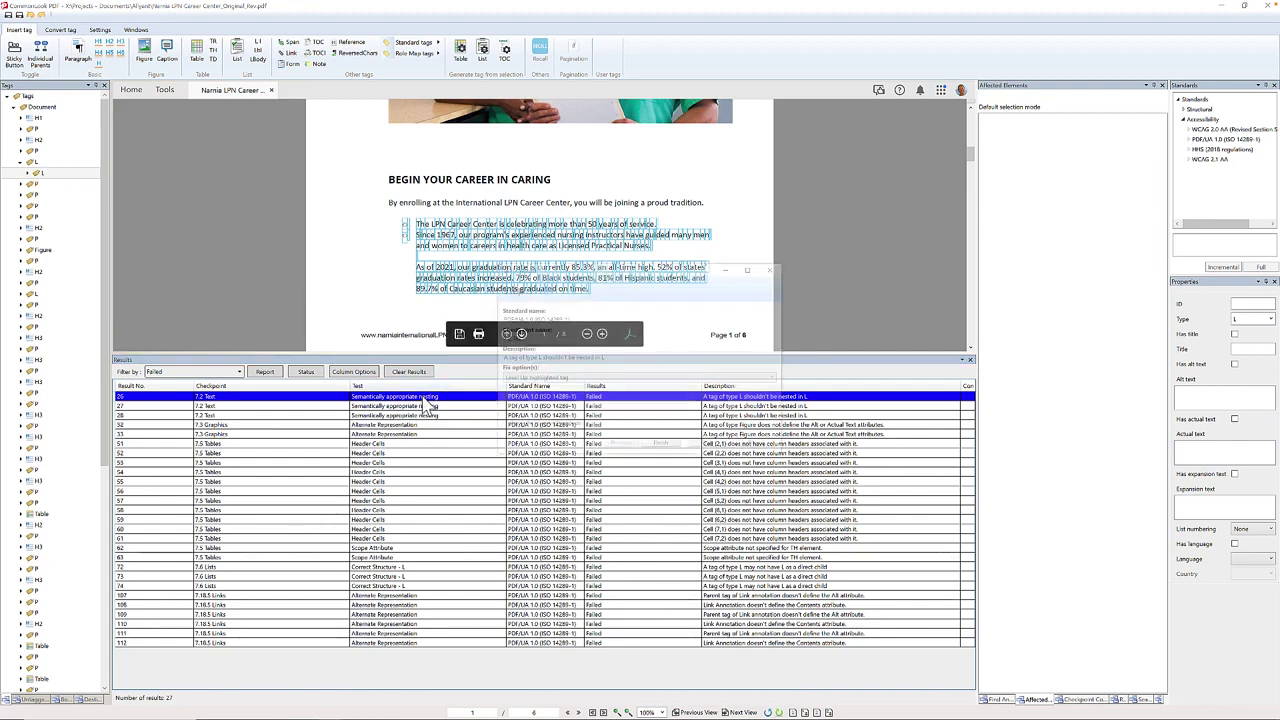
left_click(540, 380)
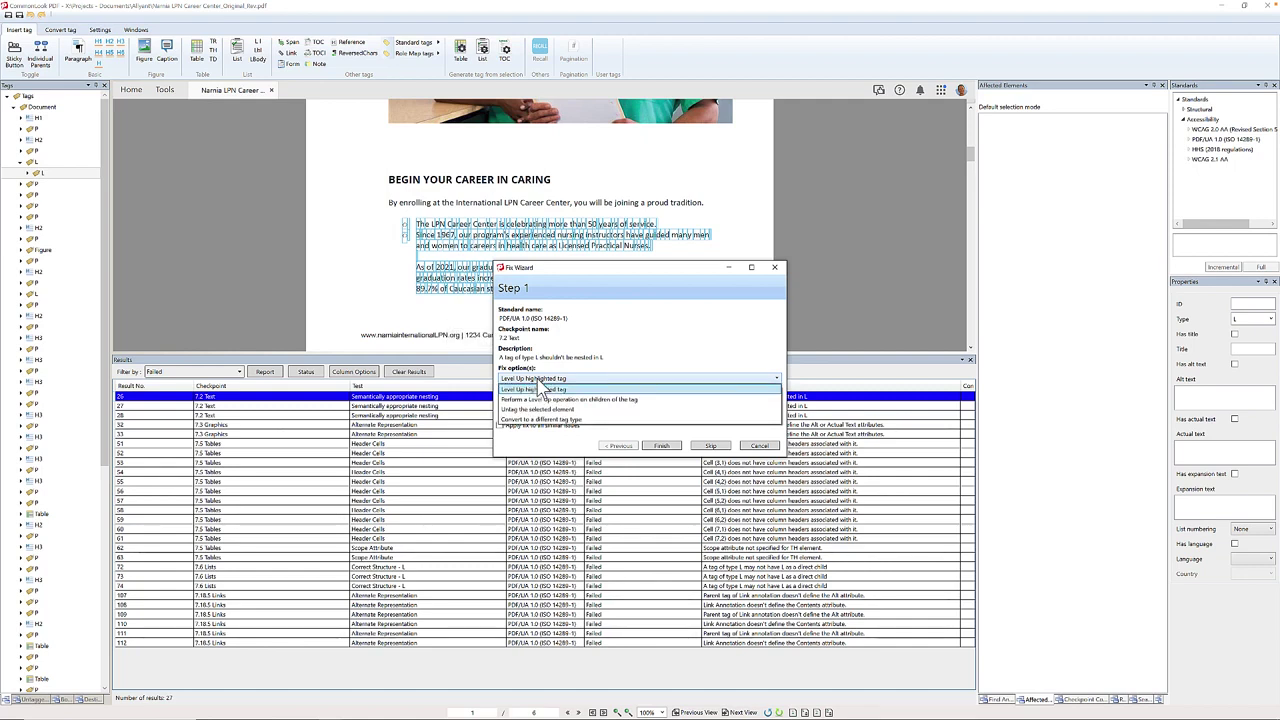
left_click(536, 389)
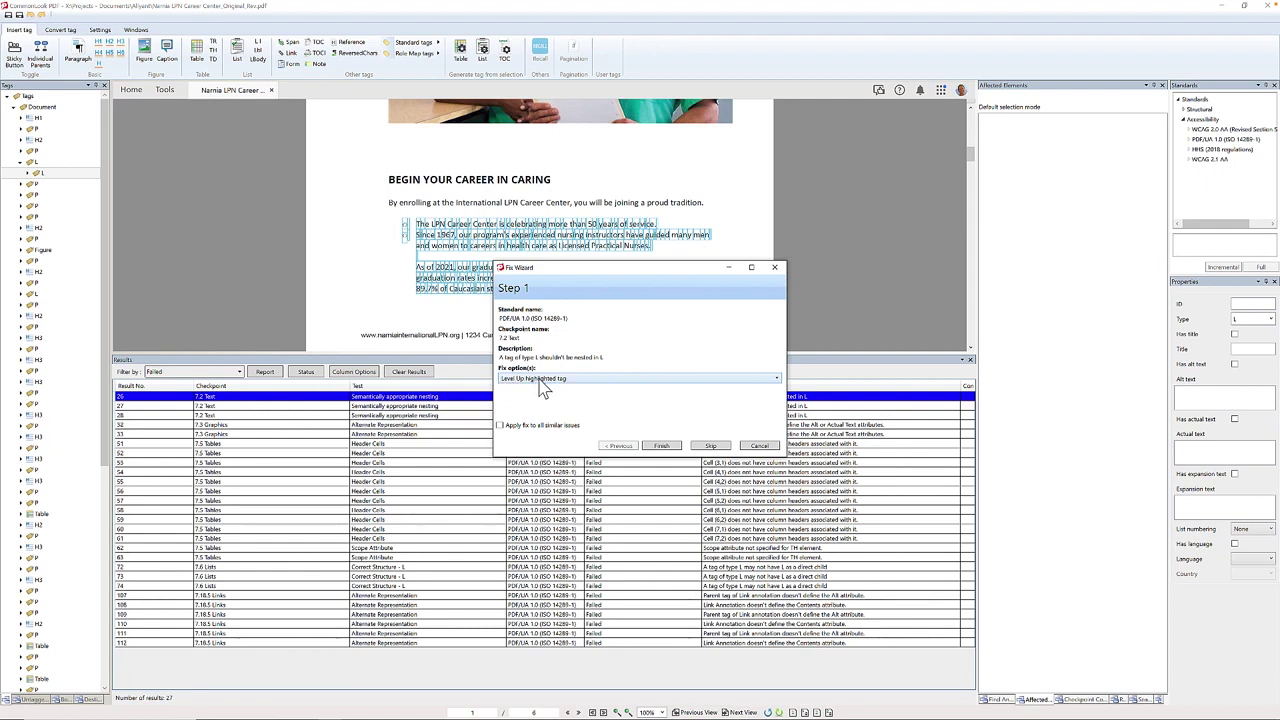
left_click(500, 426)
left_click_drag(586, 269, 452, 438)
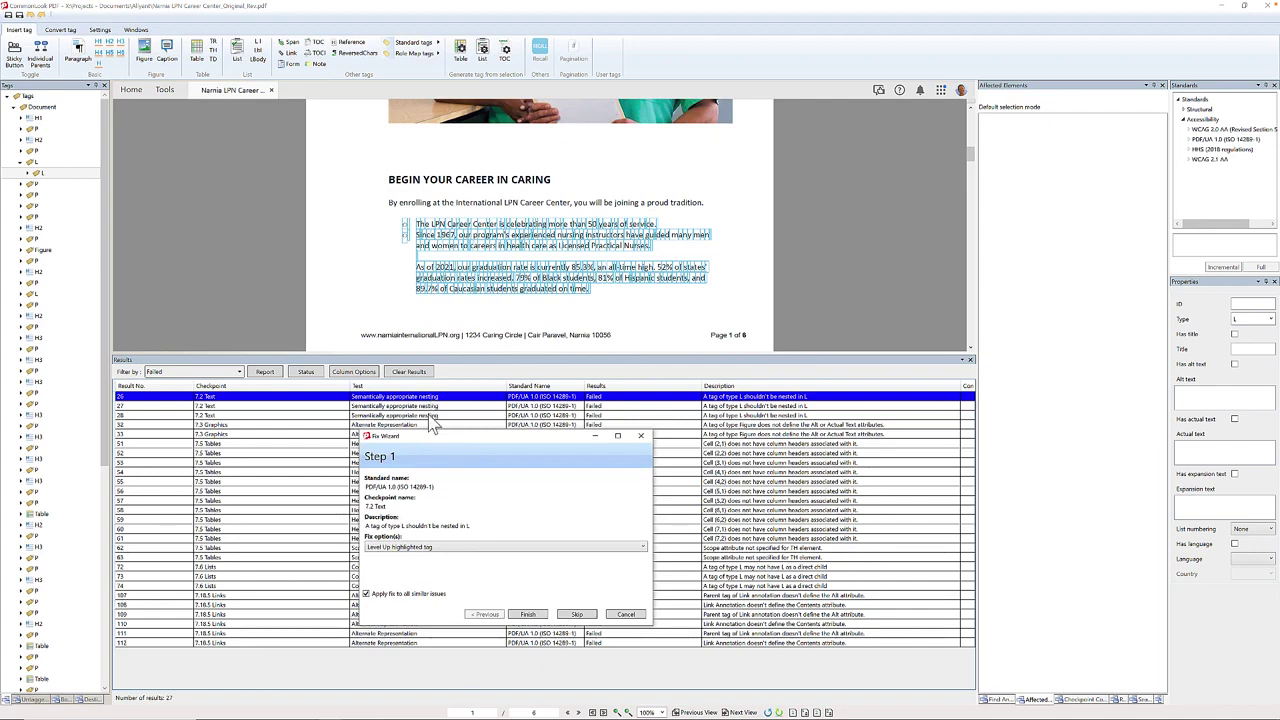
left_click(528, 614)
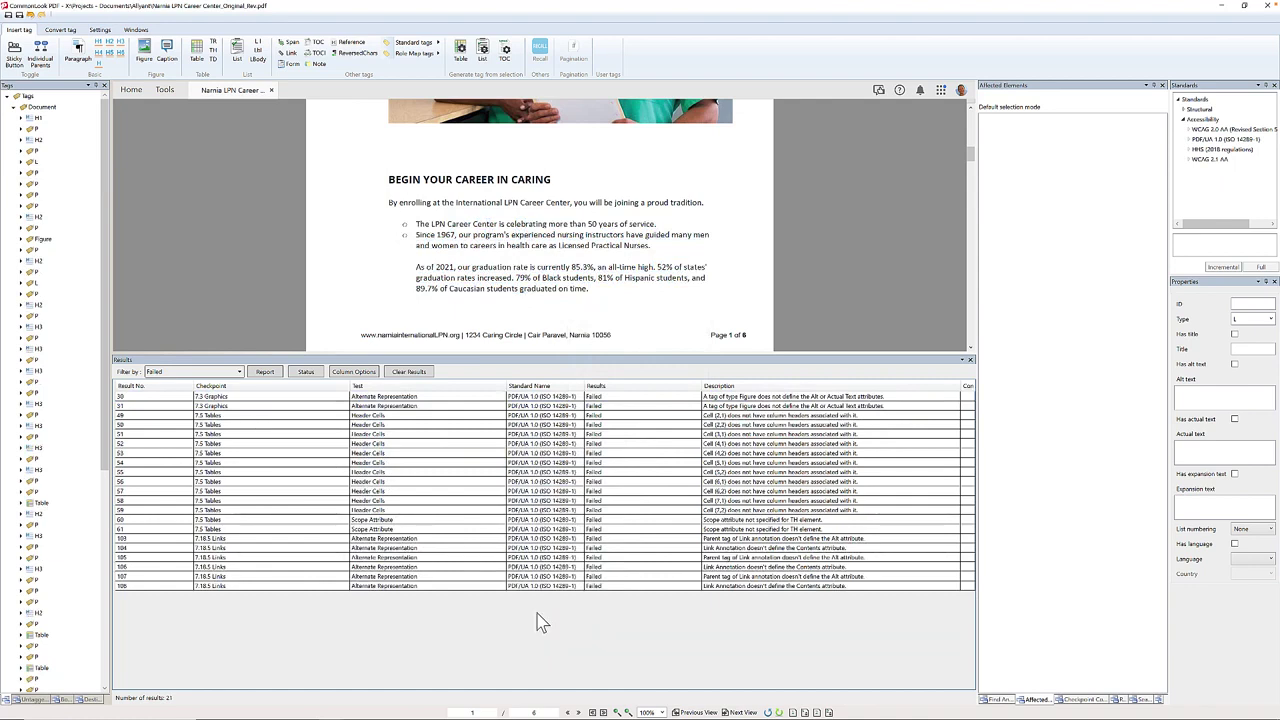
- Give the badge figure the alt text '2020 B Best LPN Programs in the Nation, nursingprocess.org.'
left_click(403, 399)
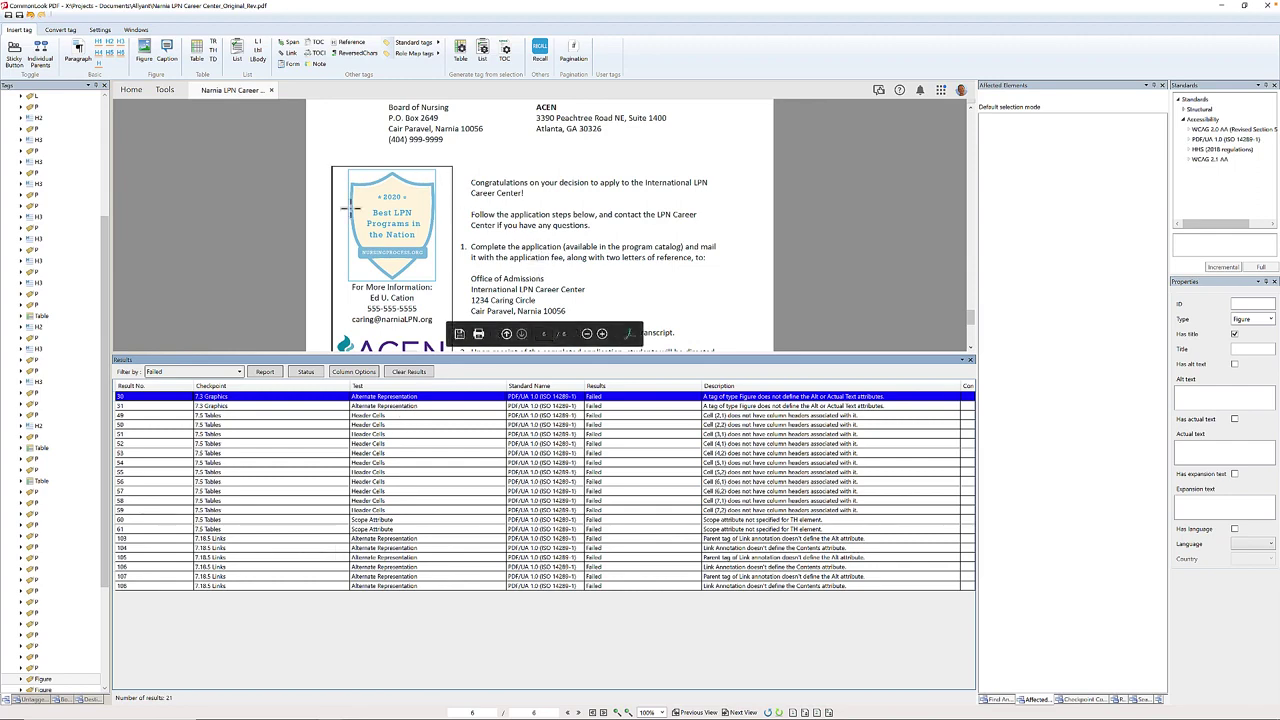
double_click(435, 401)
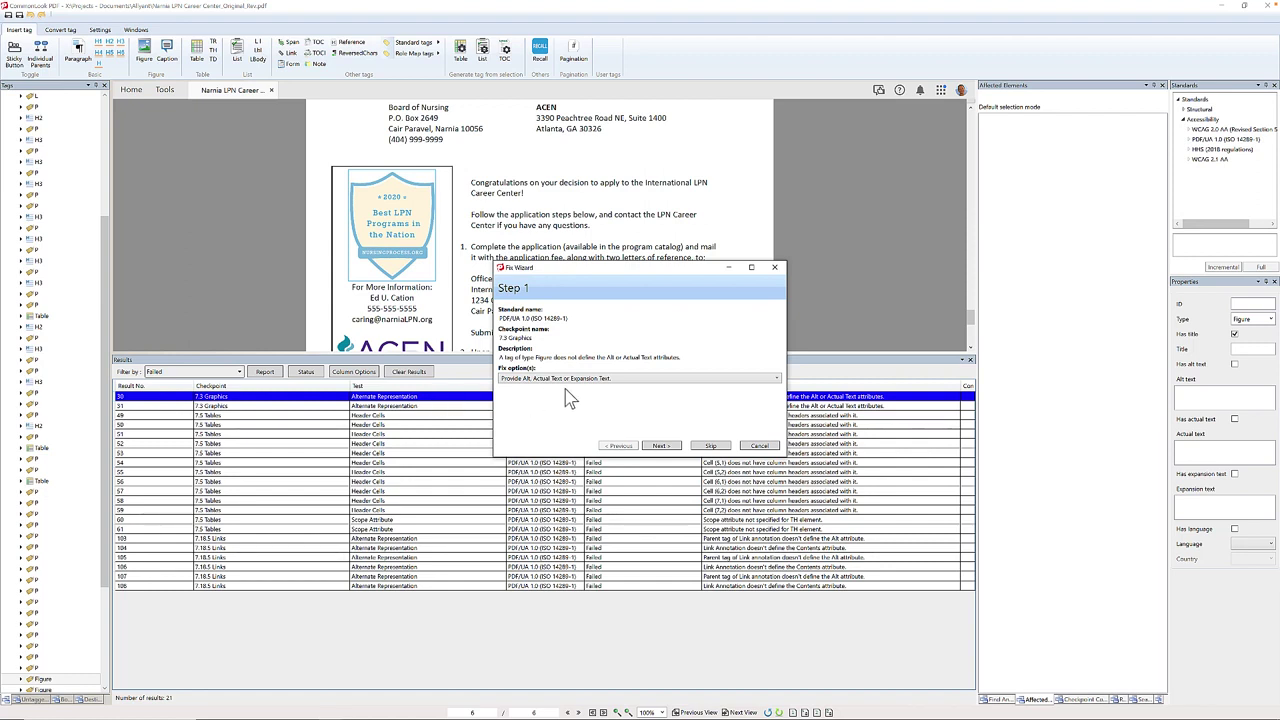
left_click(664, 445)
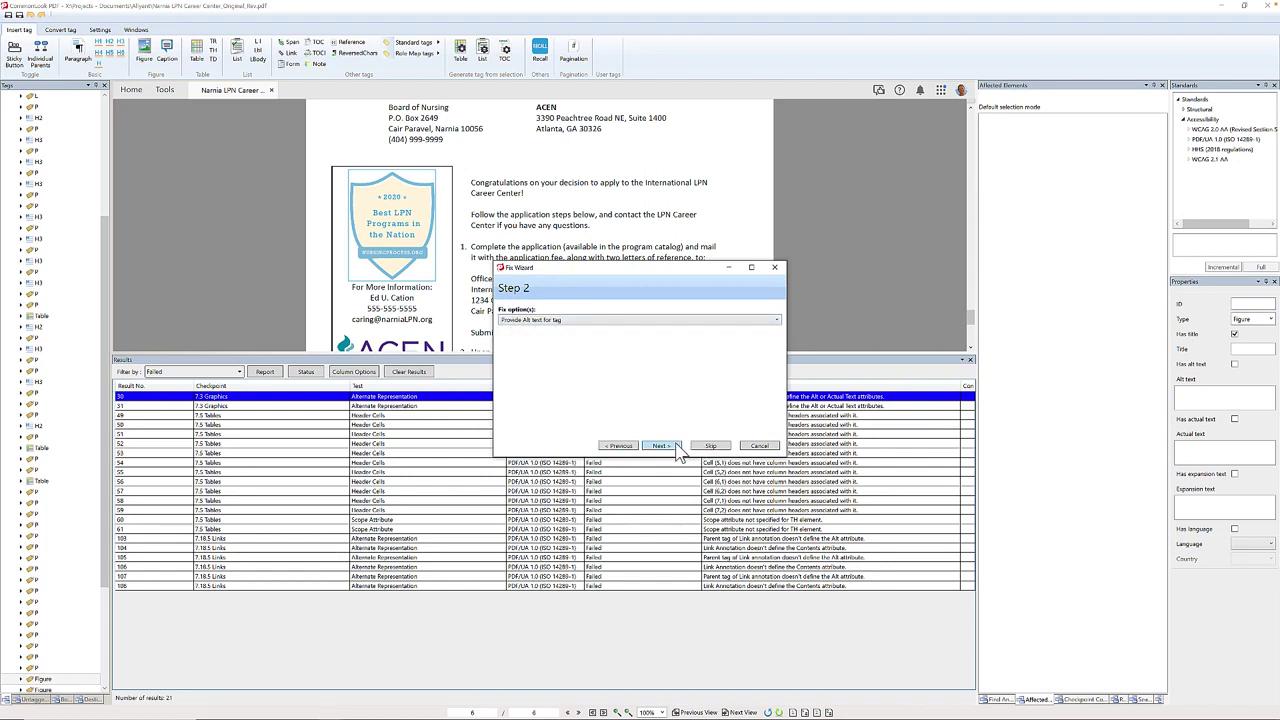
left_click(665, 445)
left_click(548, 330)
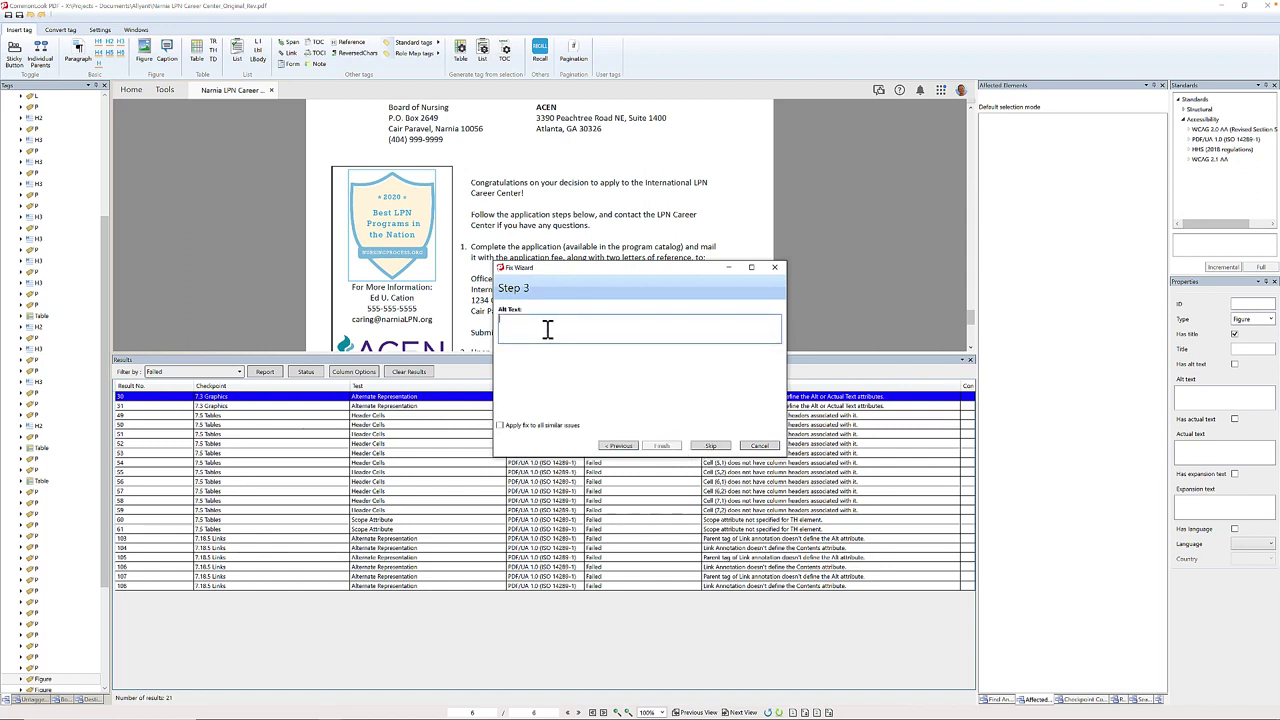
type("2020 B")
type(" Be")
type("st LPN Programs in the N")
type("ation, nursingproce")
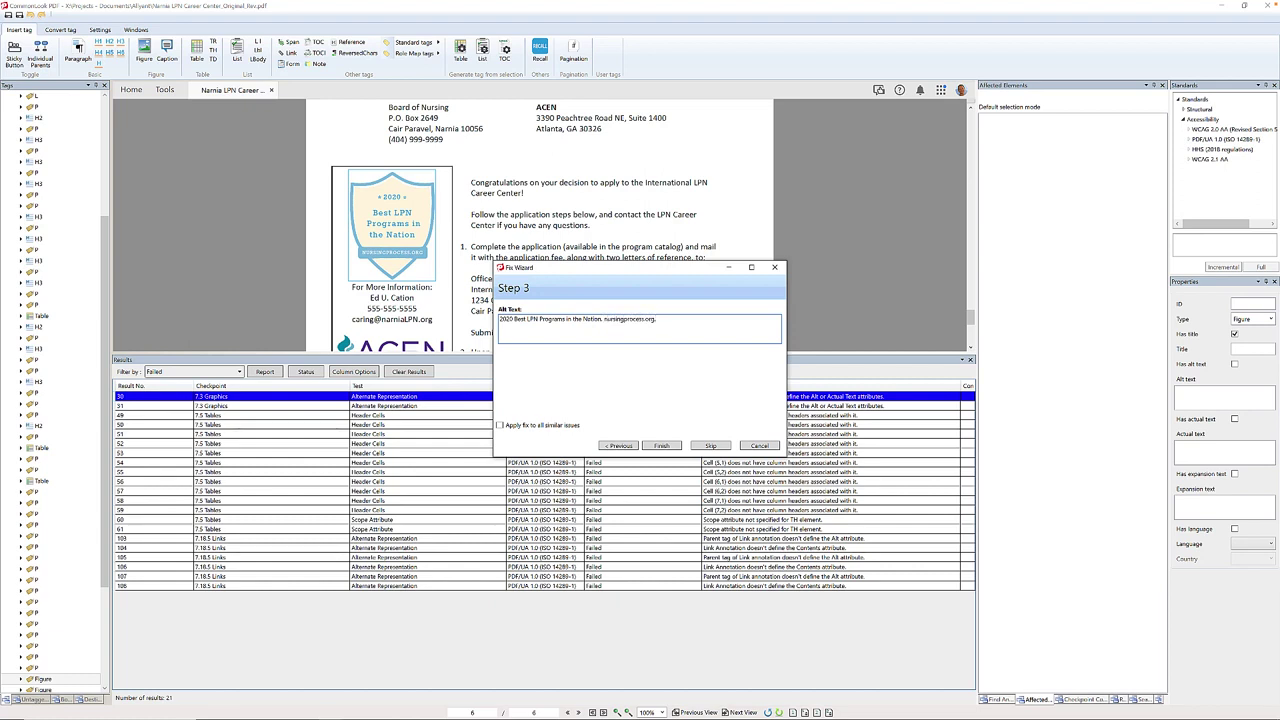
type("ss.org.")
left_click(662, 446)
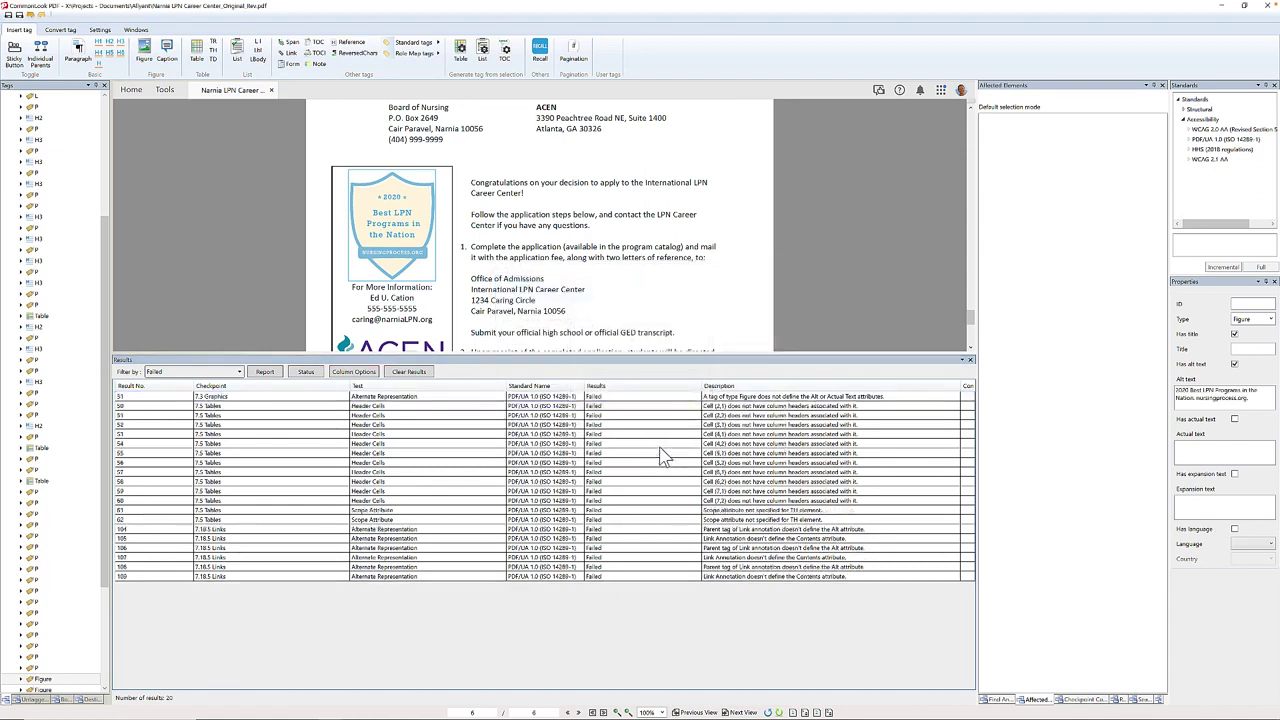
- Give the ACEN logo the alt text 'ACEN, Accreditation Commission for Education in Nursing.'
double_click(455, 397)
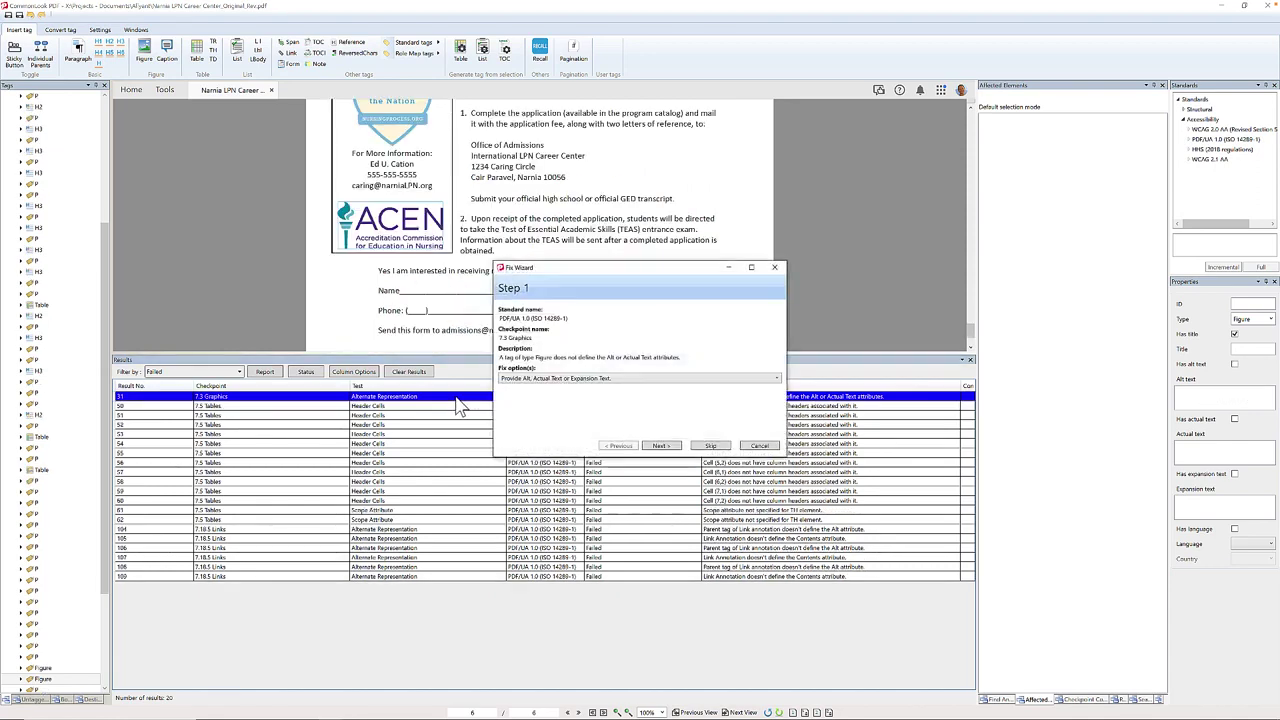
left_click(662, 446)
left_click(662, 445)
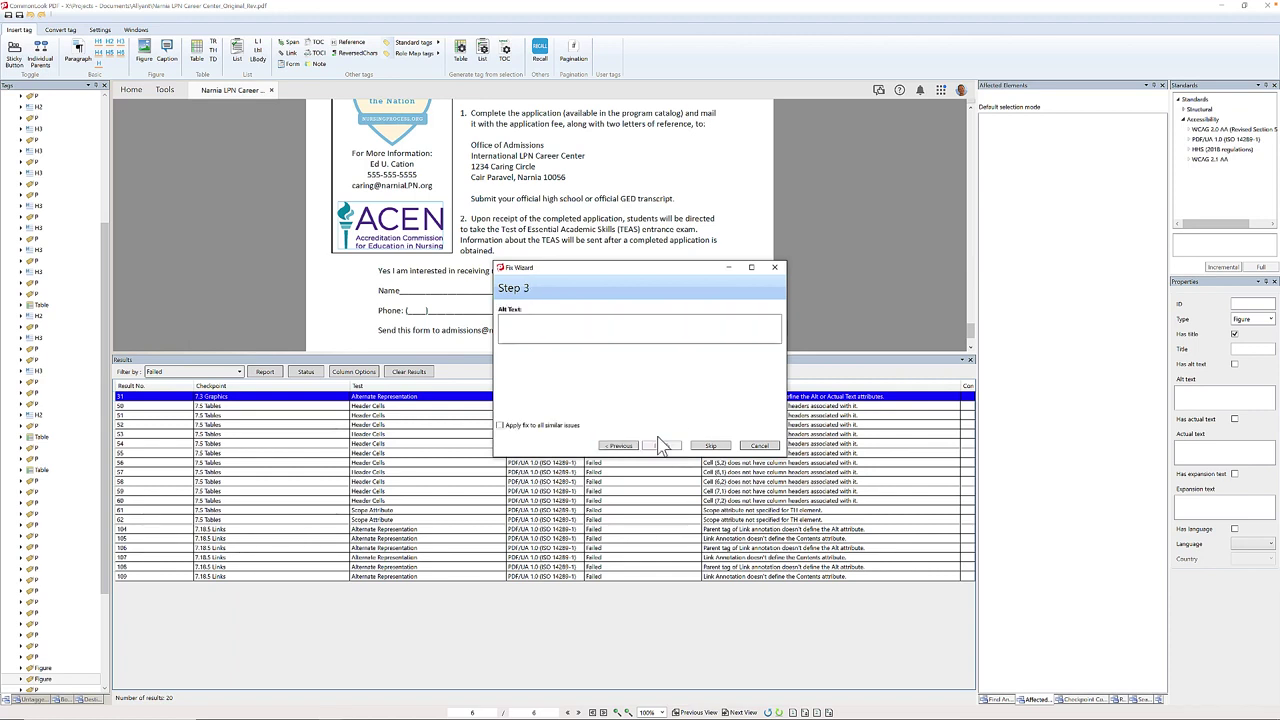
left_click(556, 332)
type("ACEN, Accreditation Commission for Education")
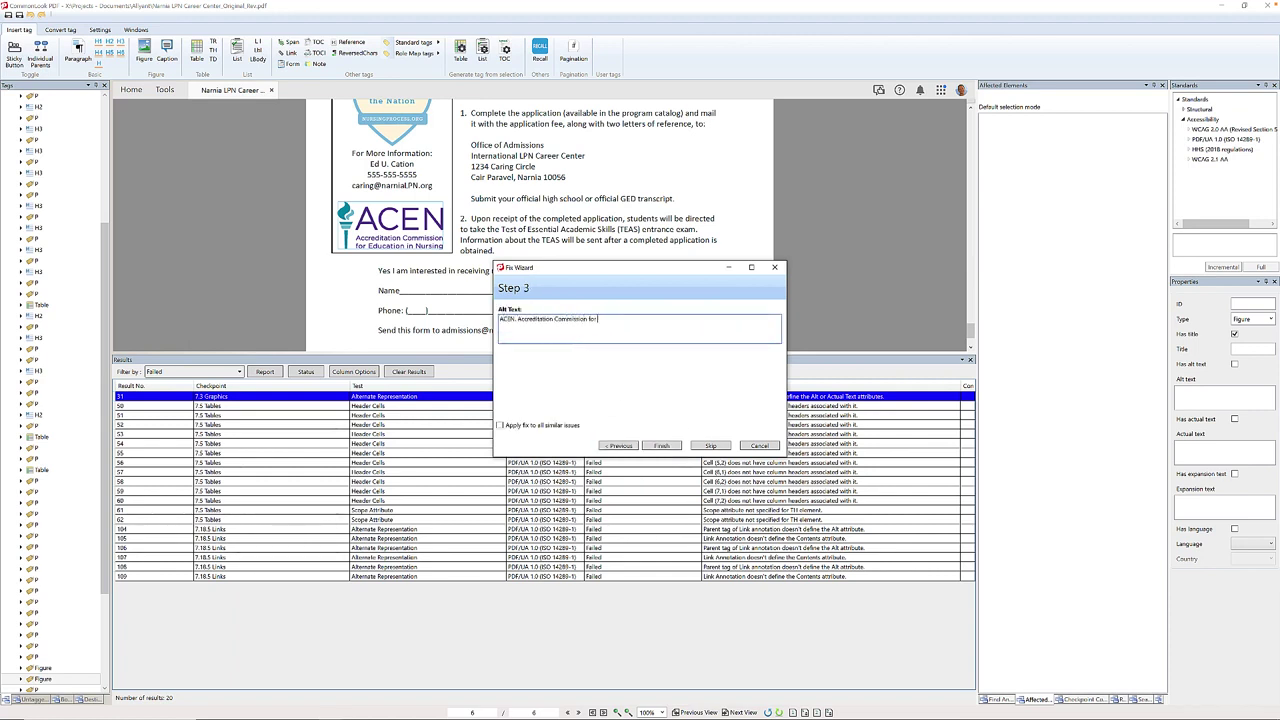
type(" in Nursing.")
left_click(662, 446)
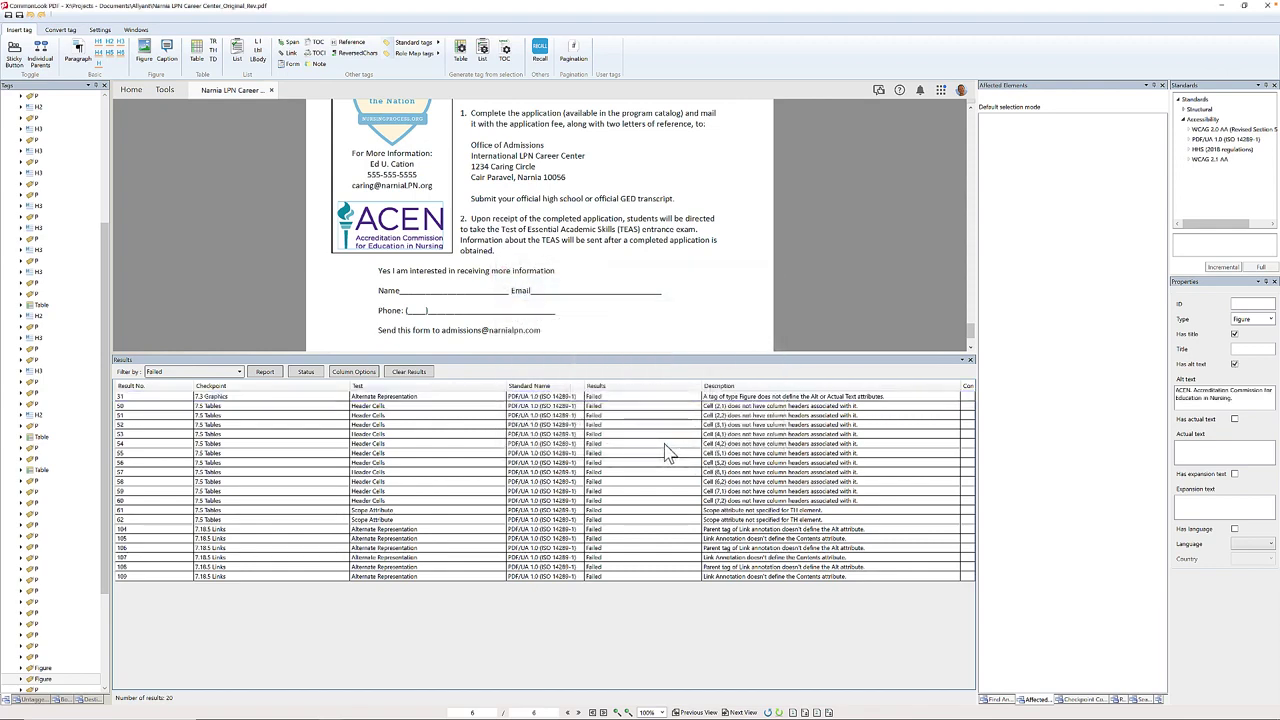
- Select the Header Cells failure for cell (2,1) and review the refund table across pages 4-5
left_click(405, 396)
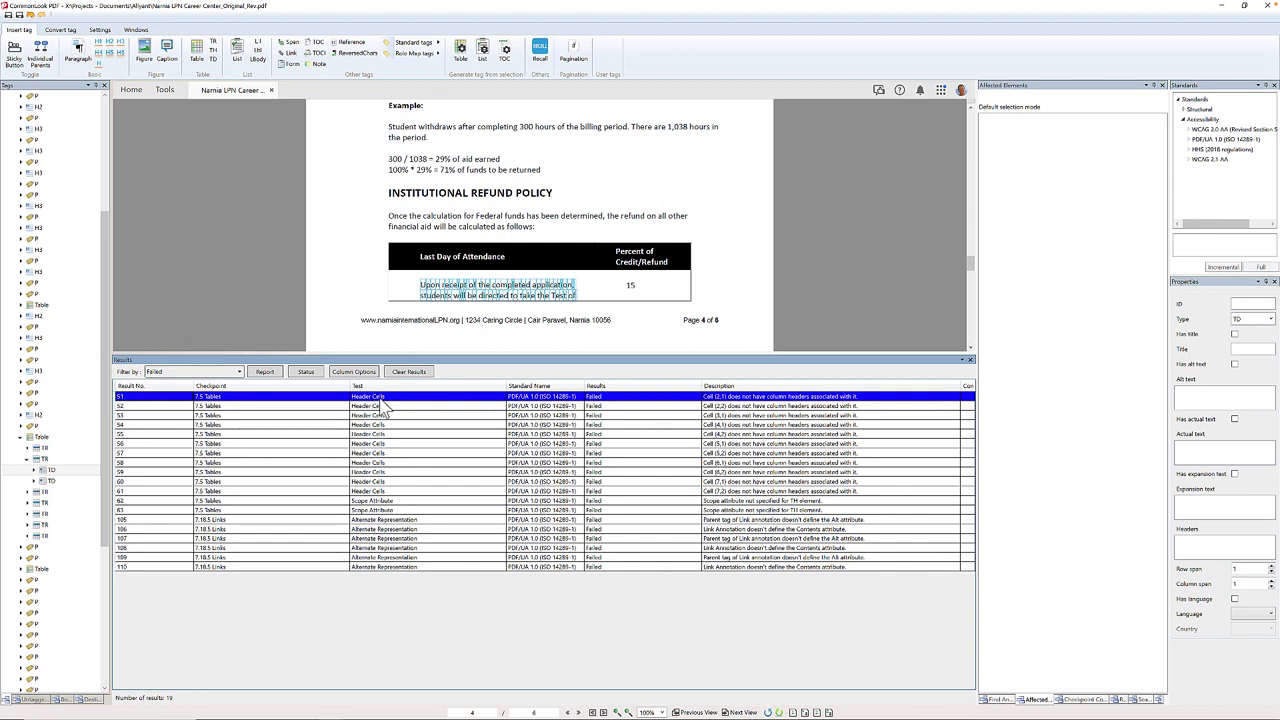
scroll(745, 294, "down", 4)
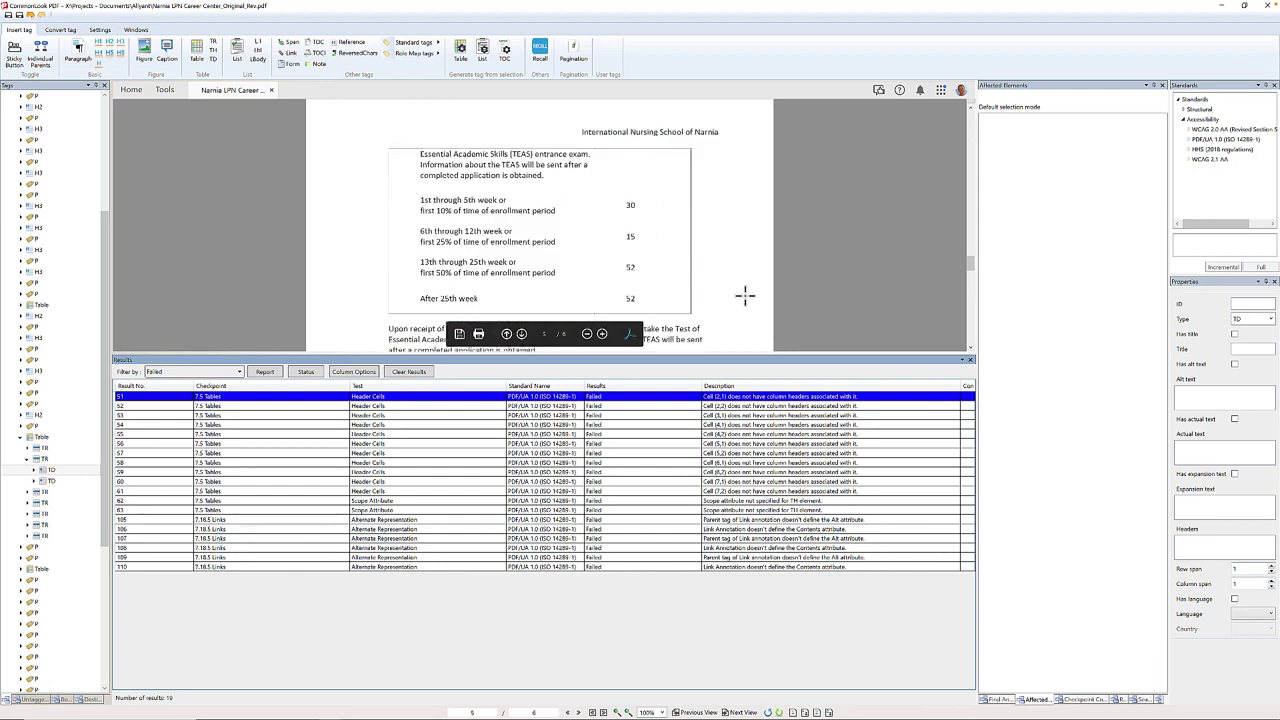
scroll(745, 294, "up", 3)
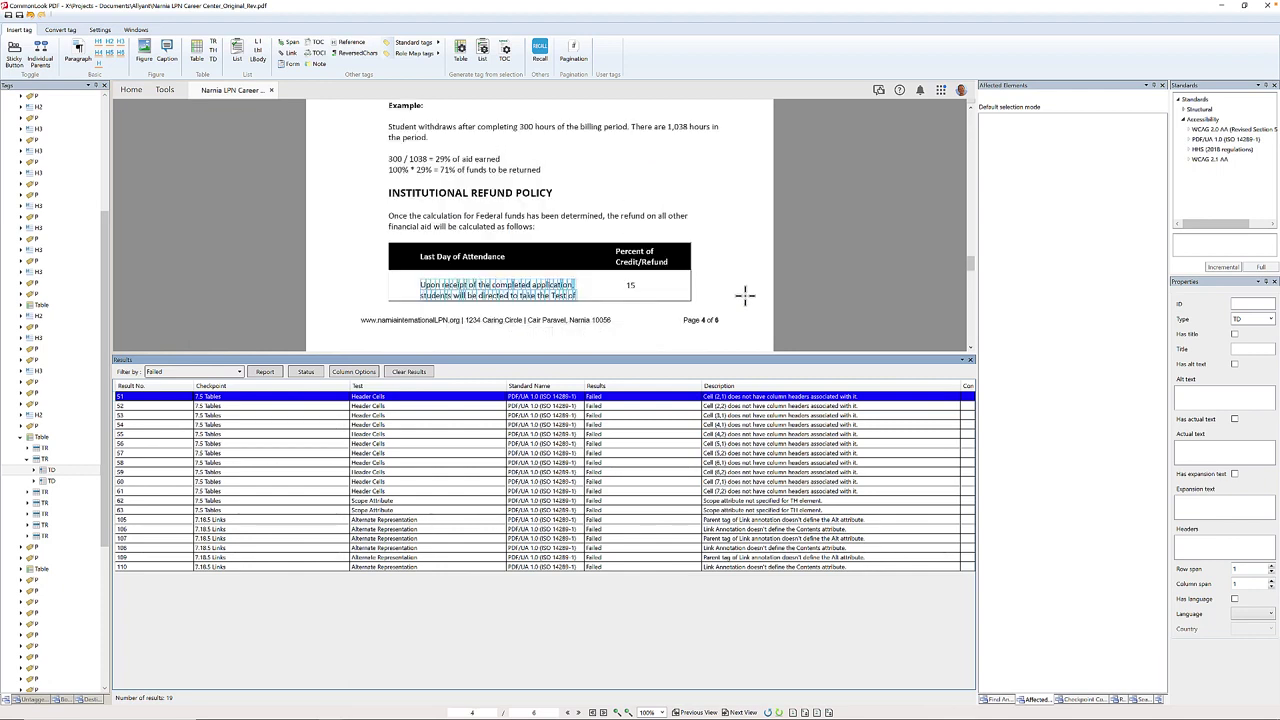
scroll(745, 294, "down", 3)
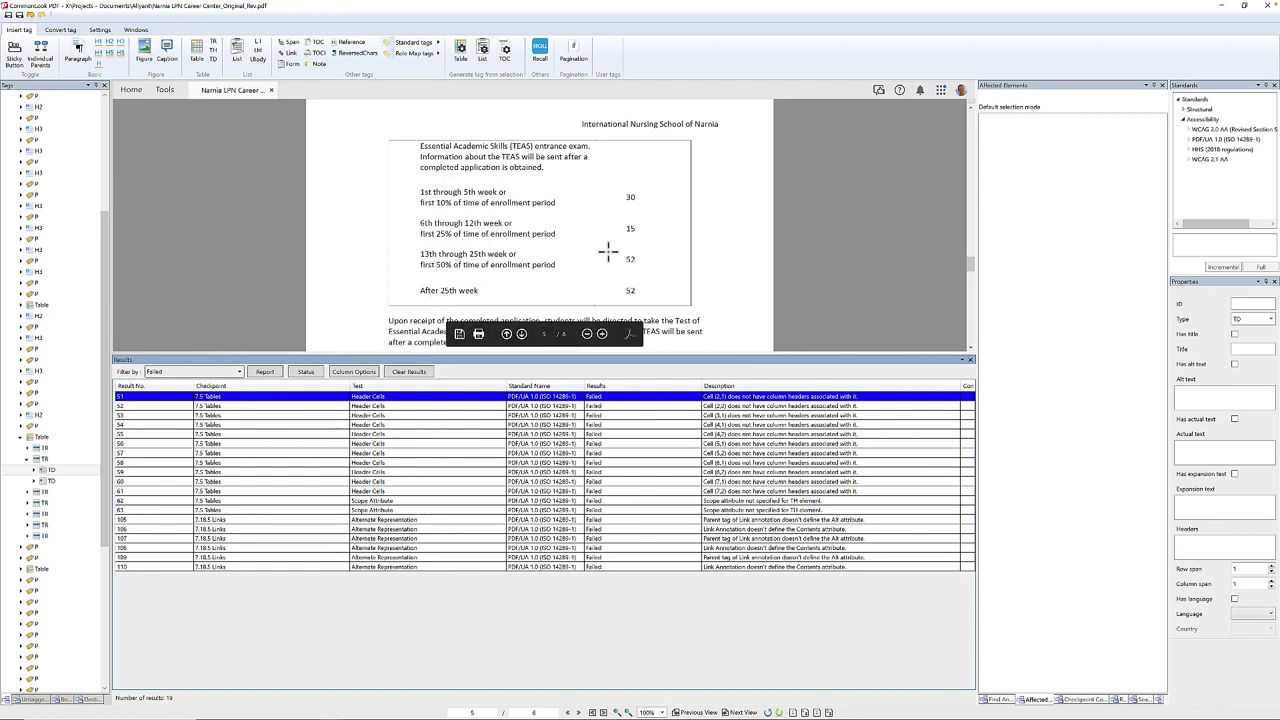
scroll(607, 252, "up", 3)
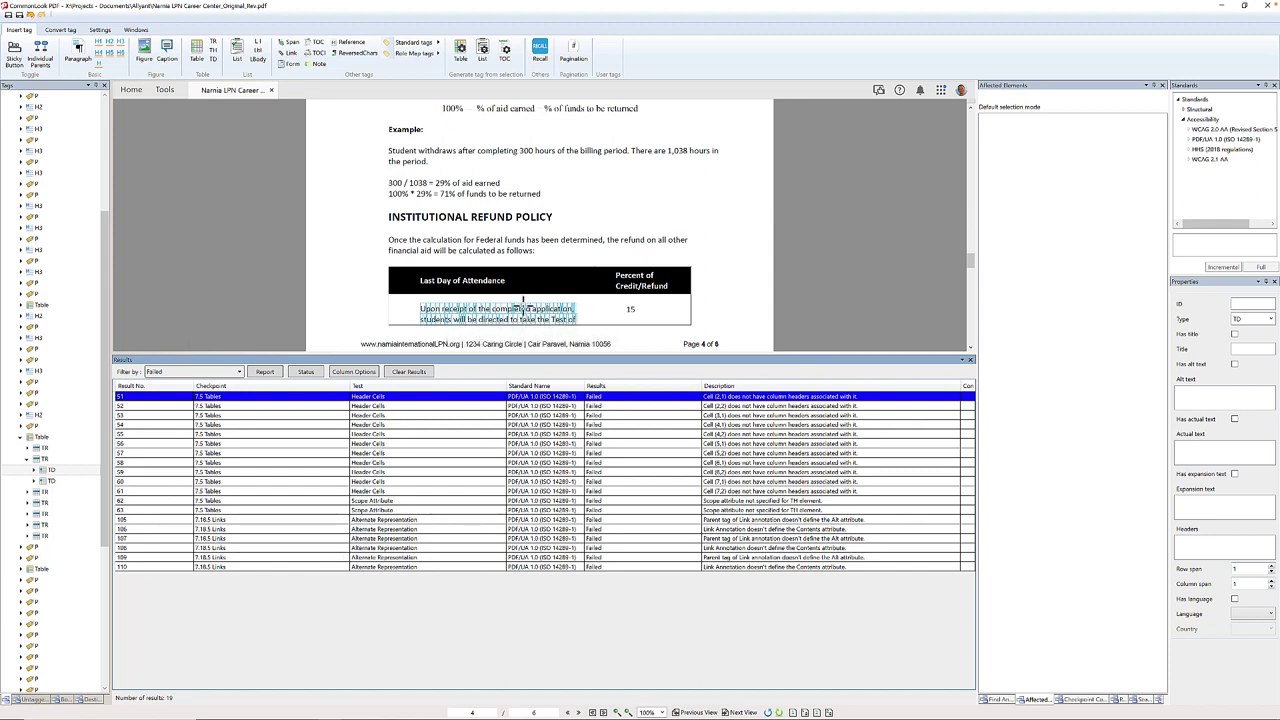
- Tag the first two rows of the refund policy table as column headers only
double_click(378, 399)
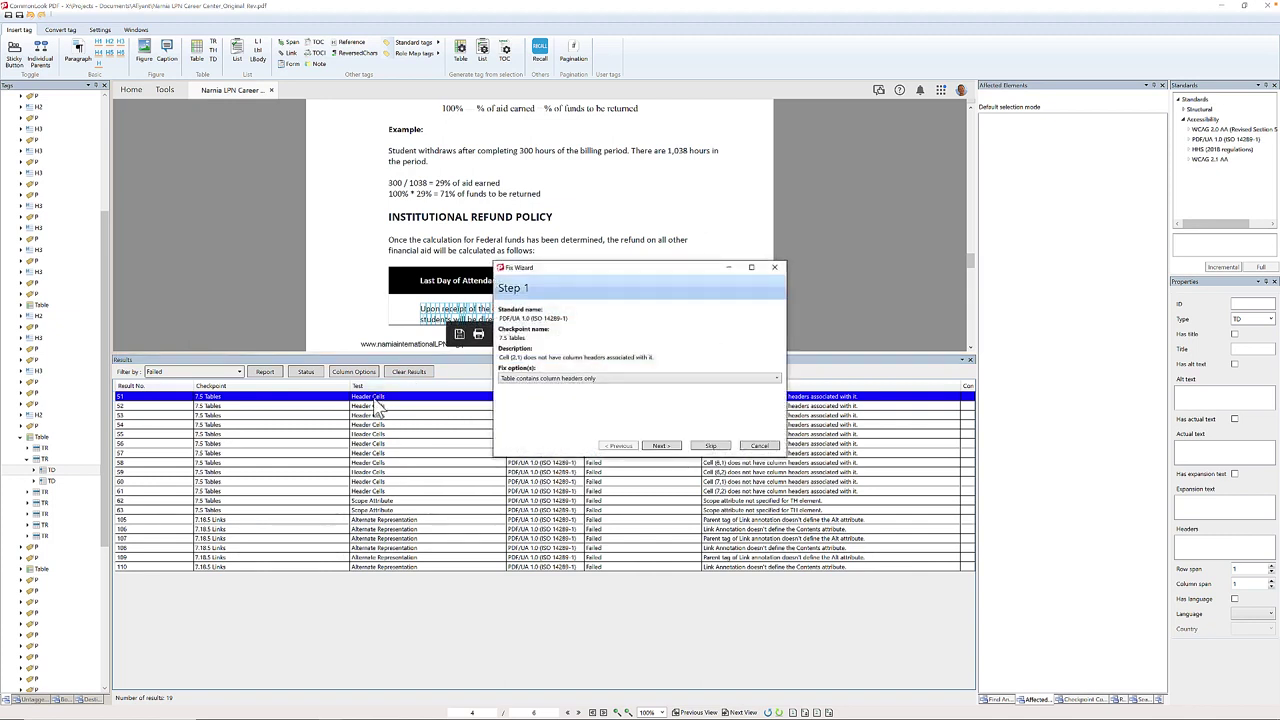
left_click(561, 381)
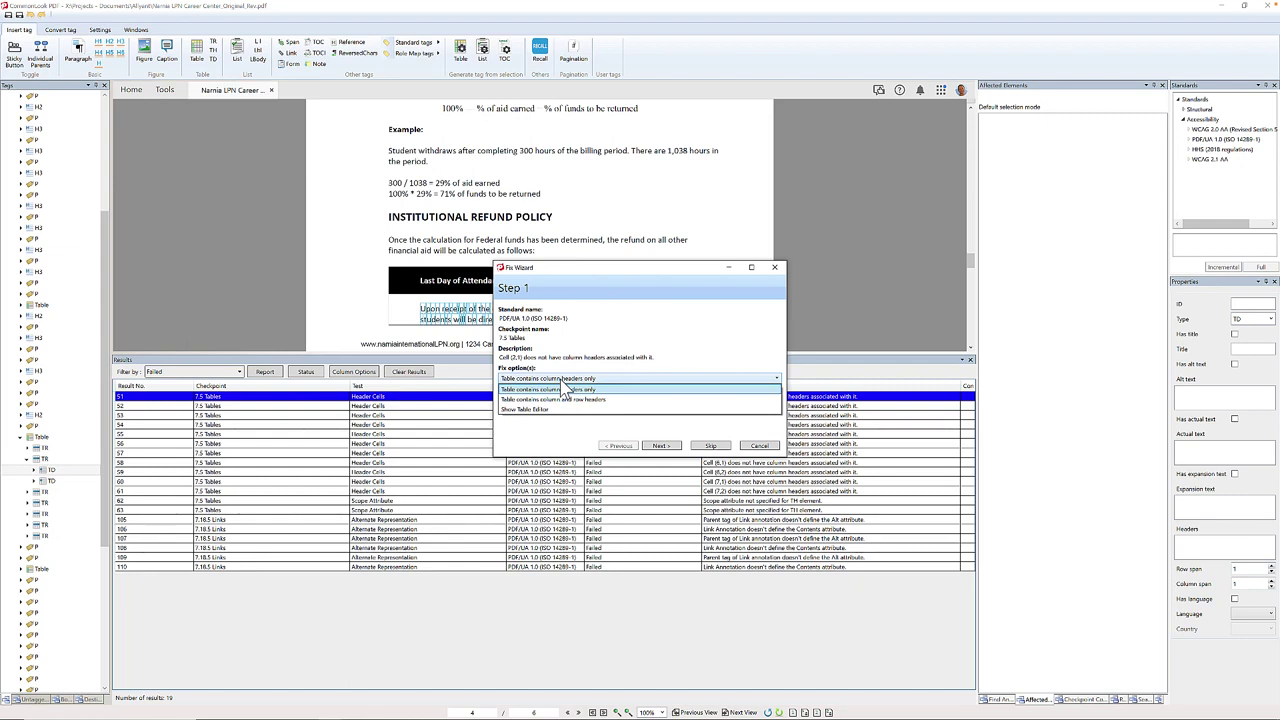
left_click(596, 282)
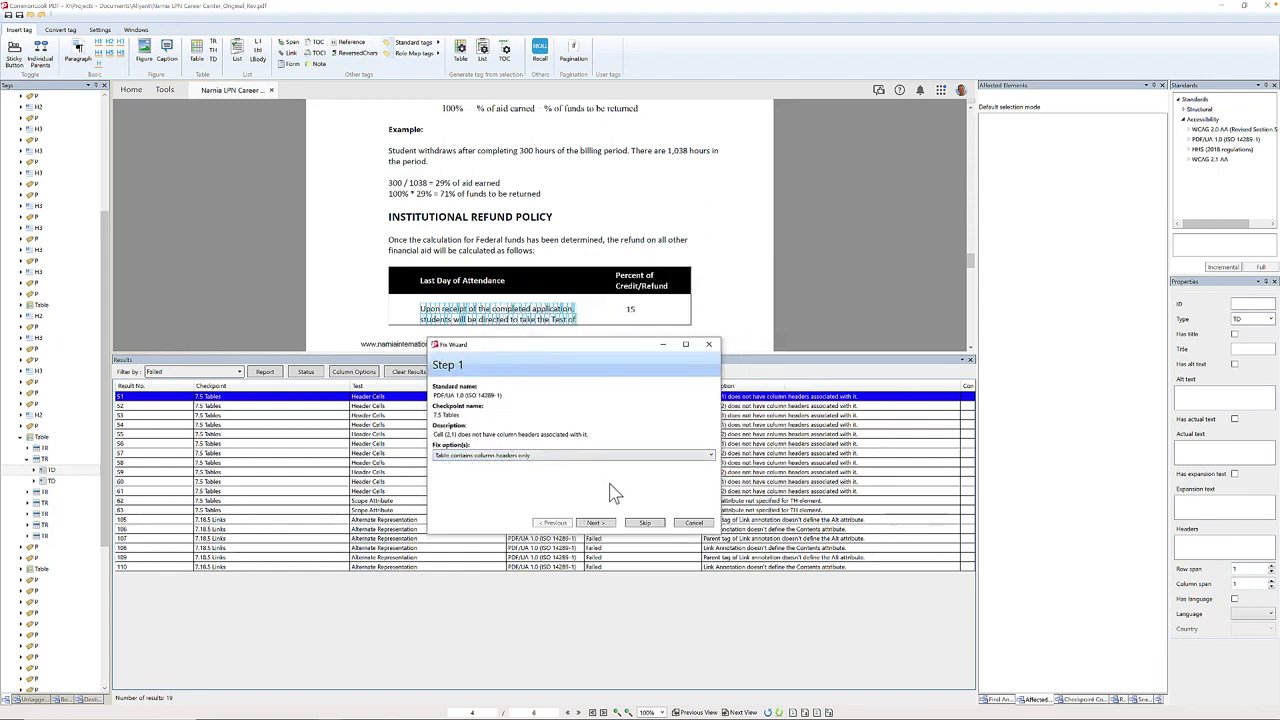
left_click(596, 523)
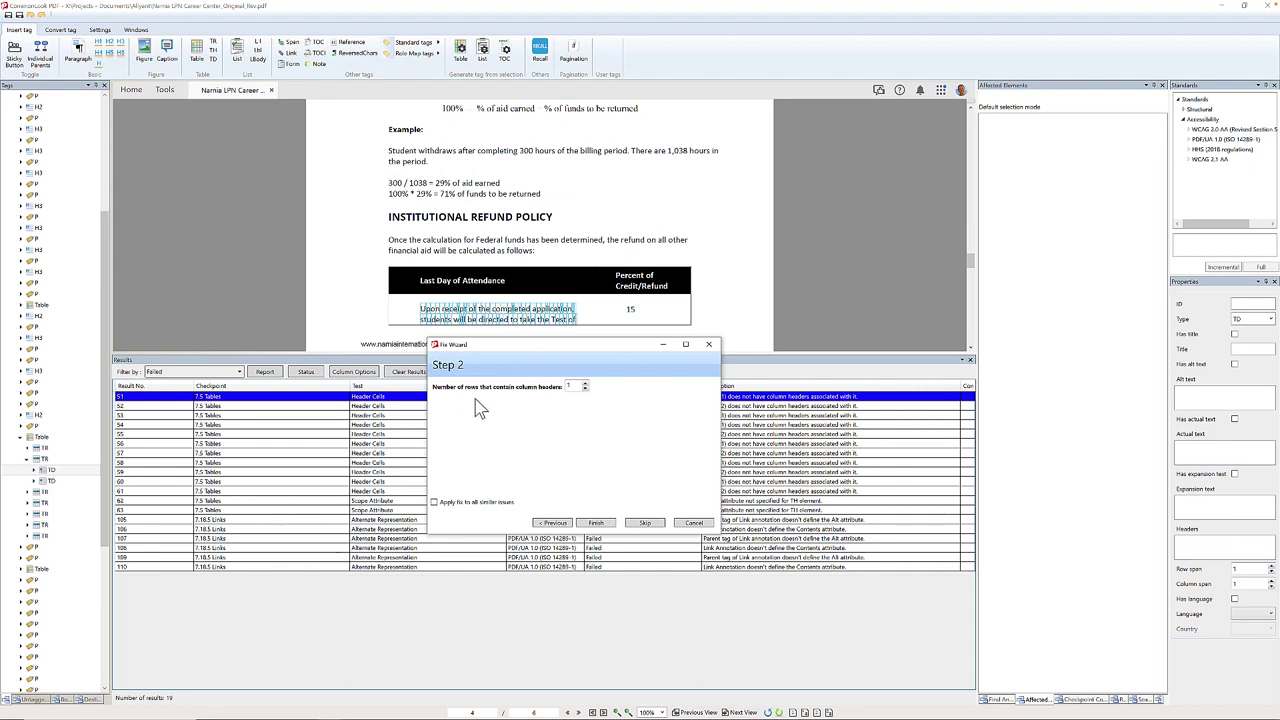
left_click(585, 383)
left_click(596, 523)
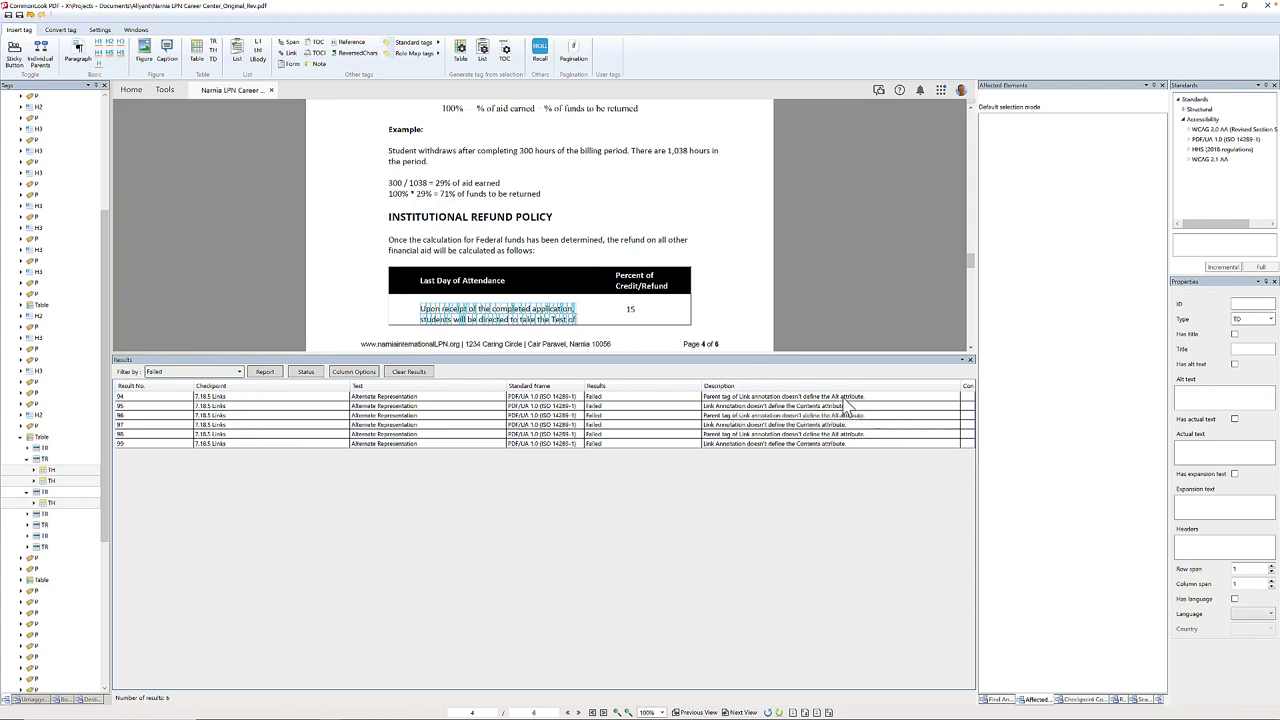
- Give the Board of Nursing link the alt text 'Board of Nursing', applied to all similar links
double_click(449, 396)
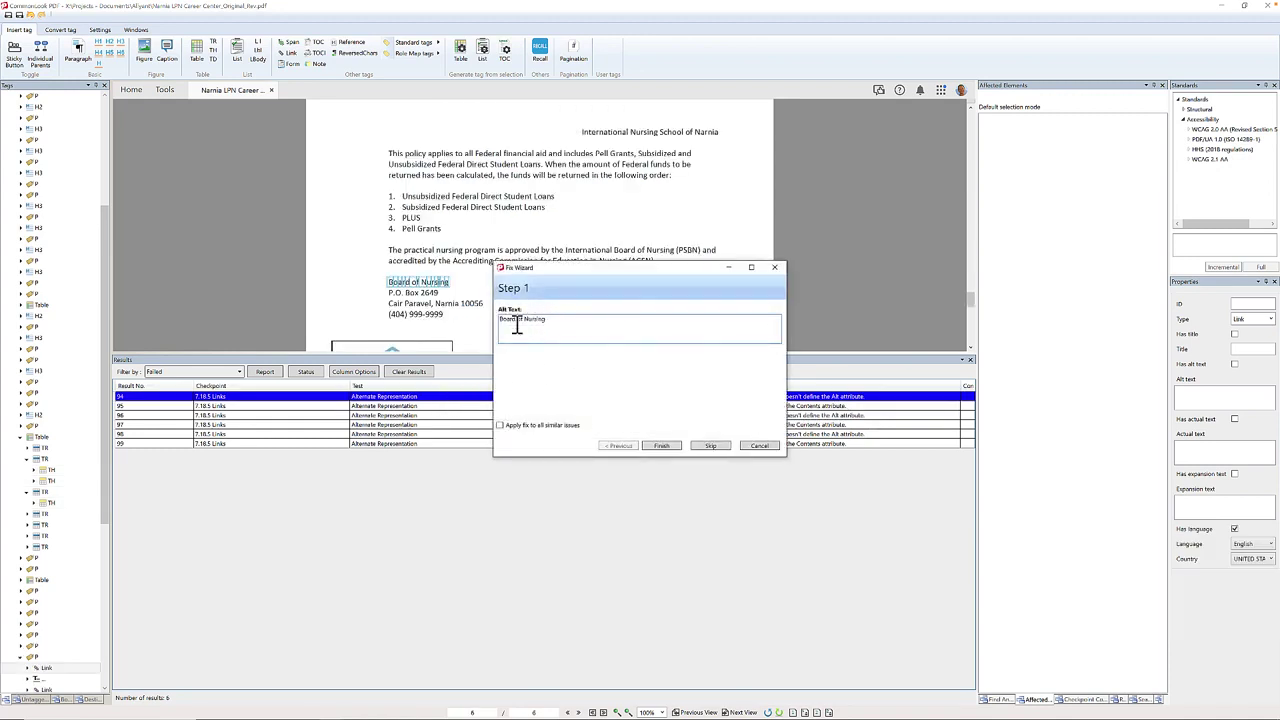
left_click(501, 426)
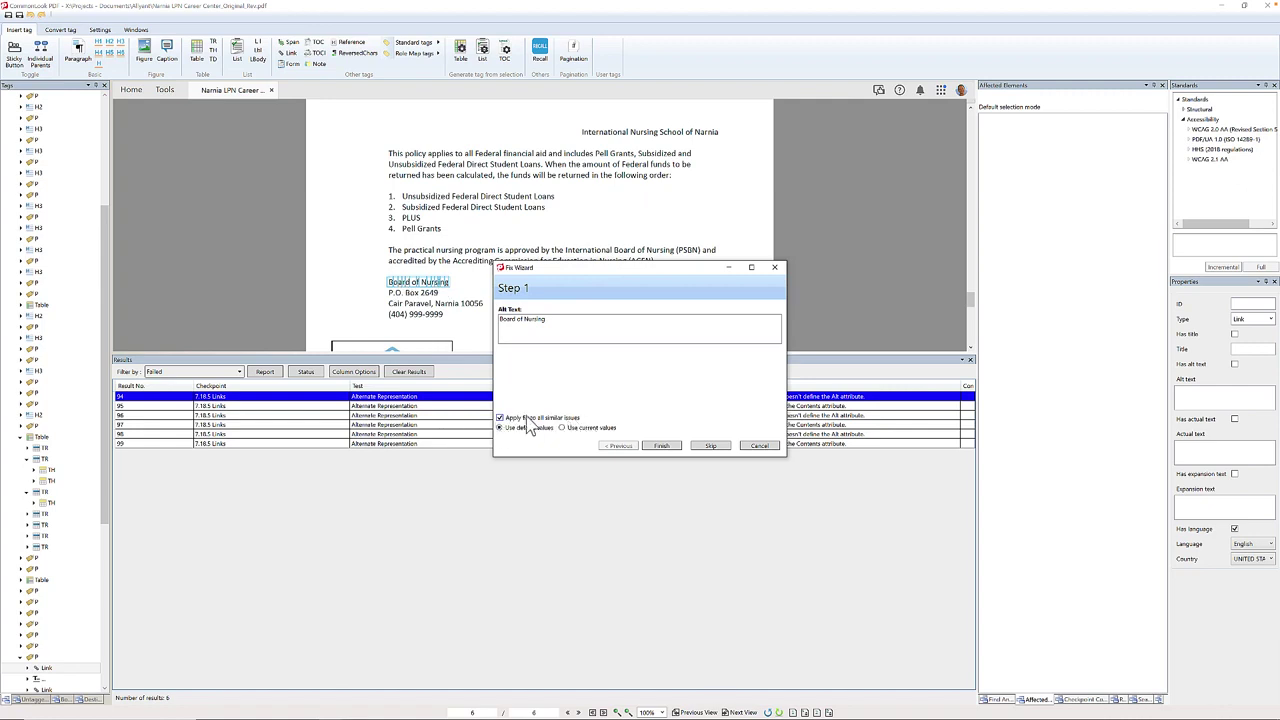
left_click(662, 446)
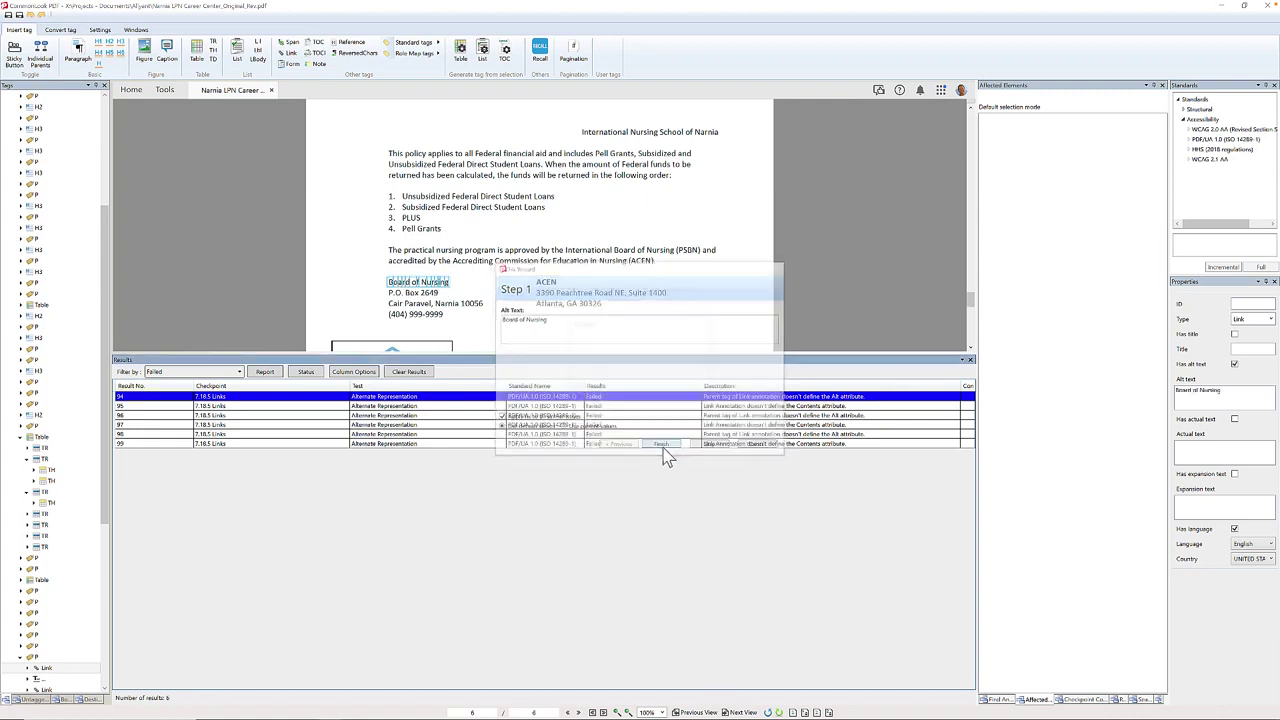